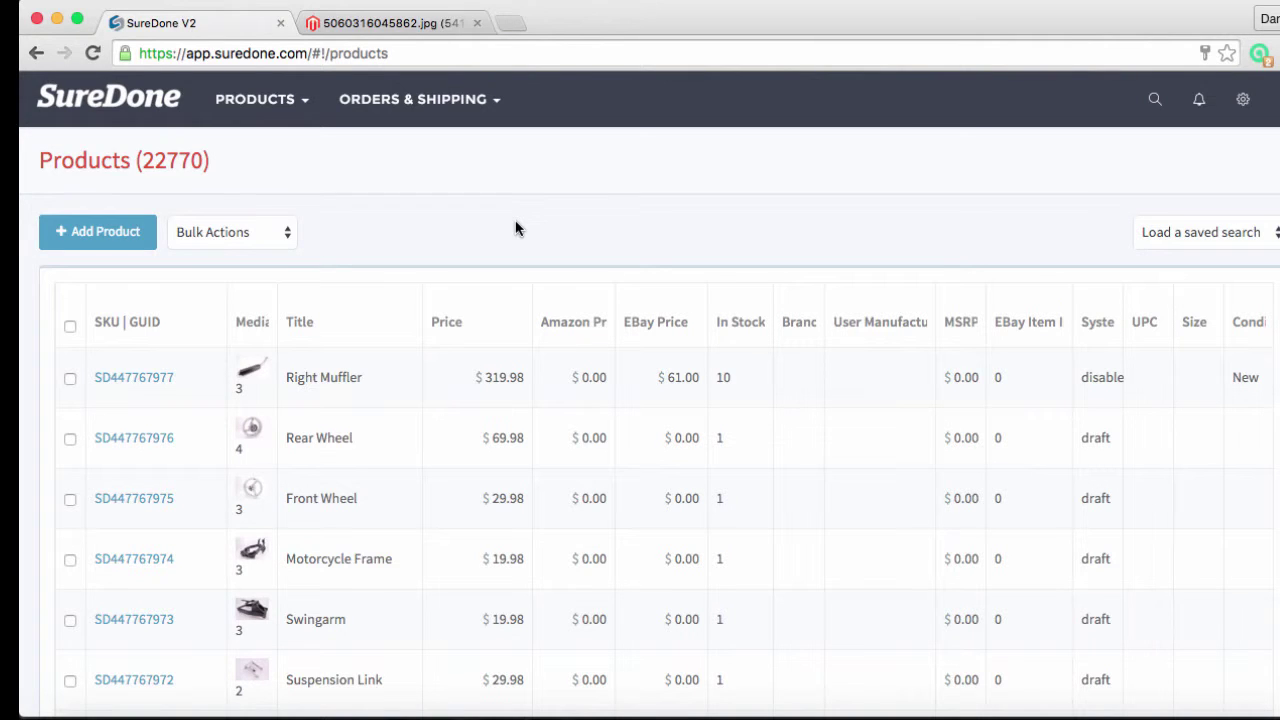
# Start a new product and look over the eBay Main and Media sections of its form.
pyautogui.click(293, 104)
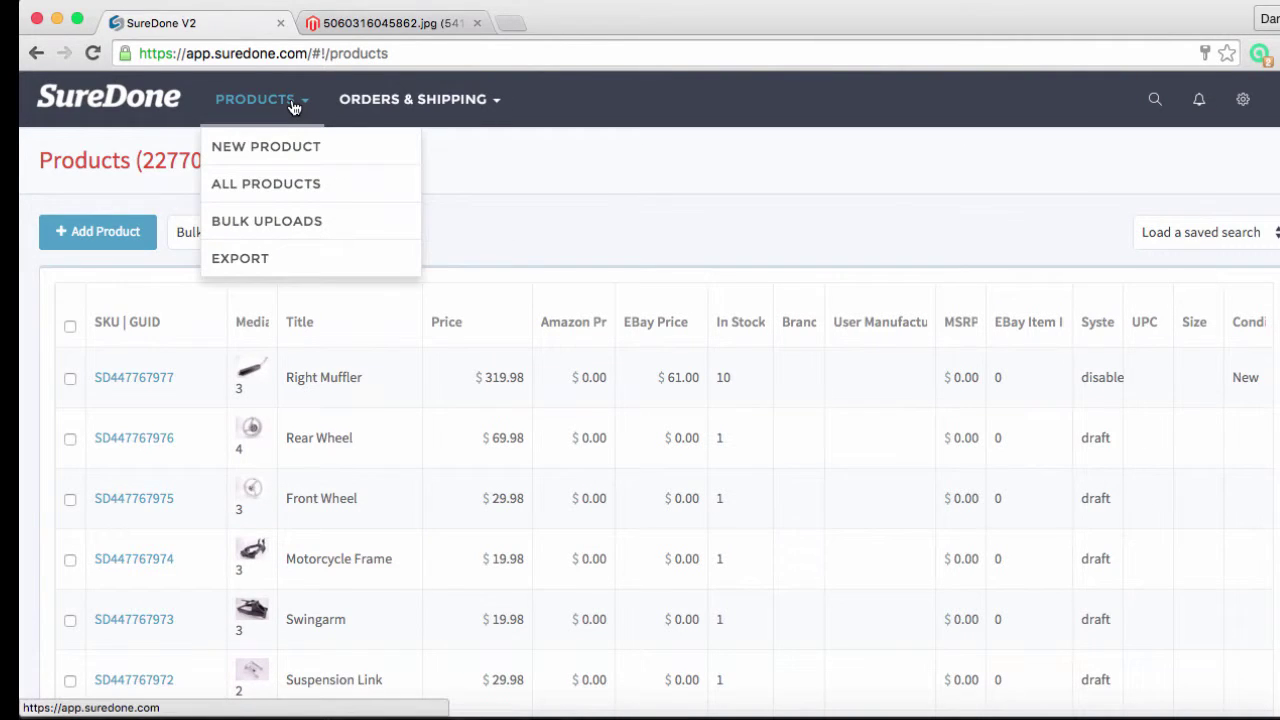
pyautogui.click(291, 152)
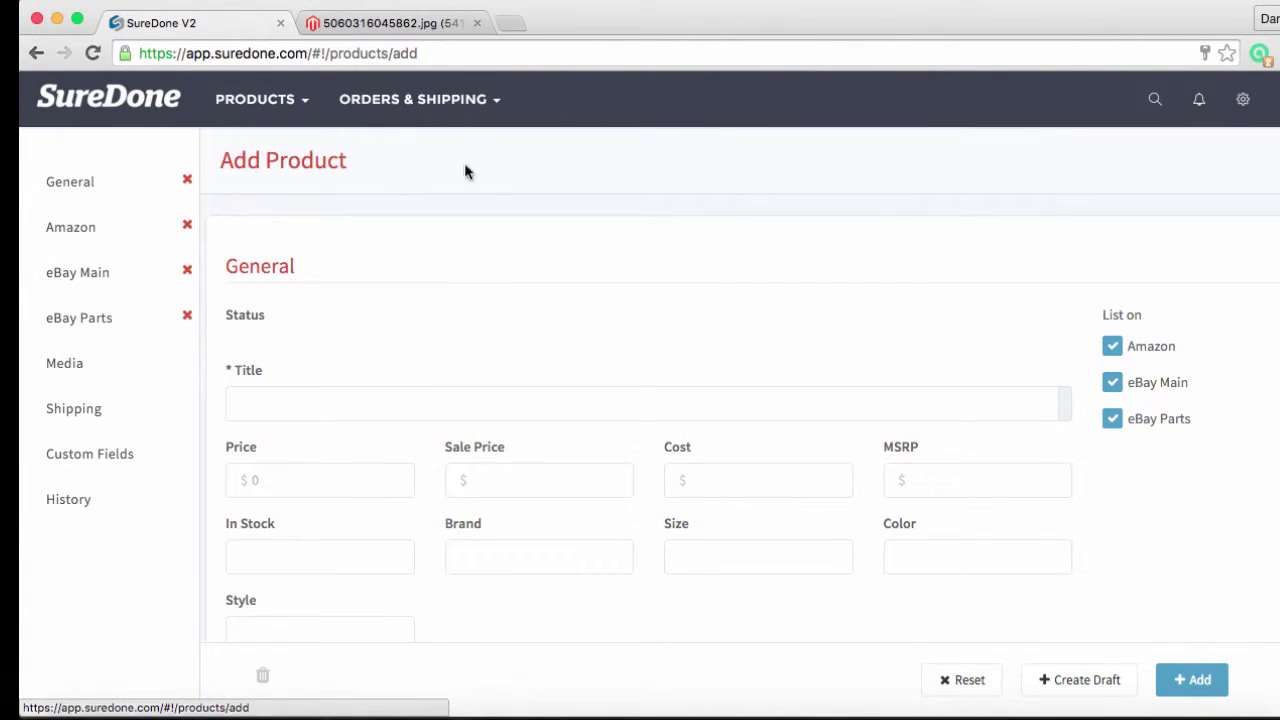
pyautogui.click(80, 275)
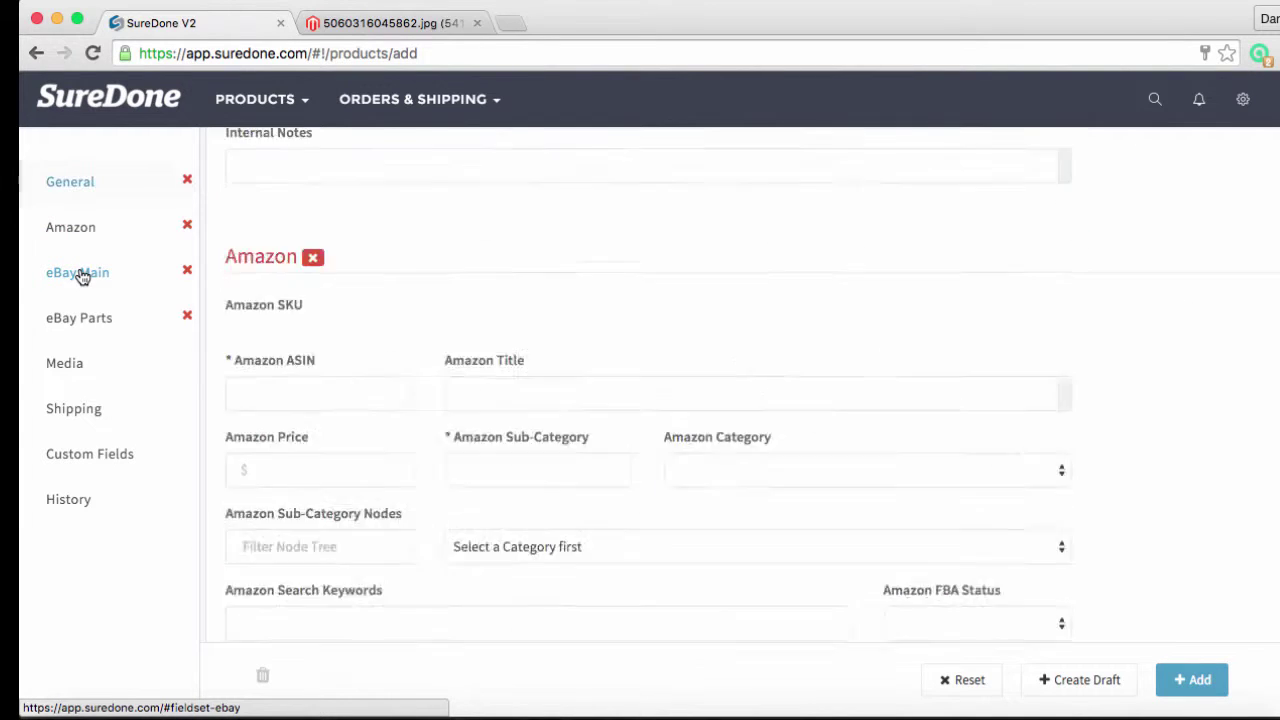
pyautogui.click(76, 368)
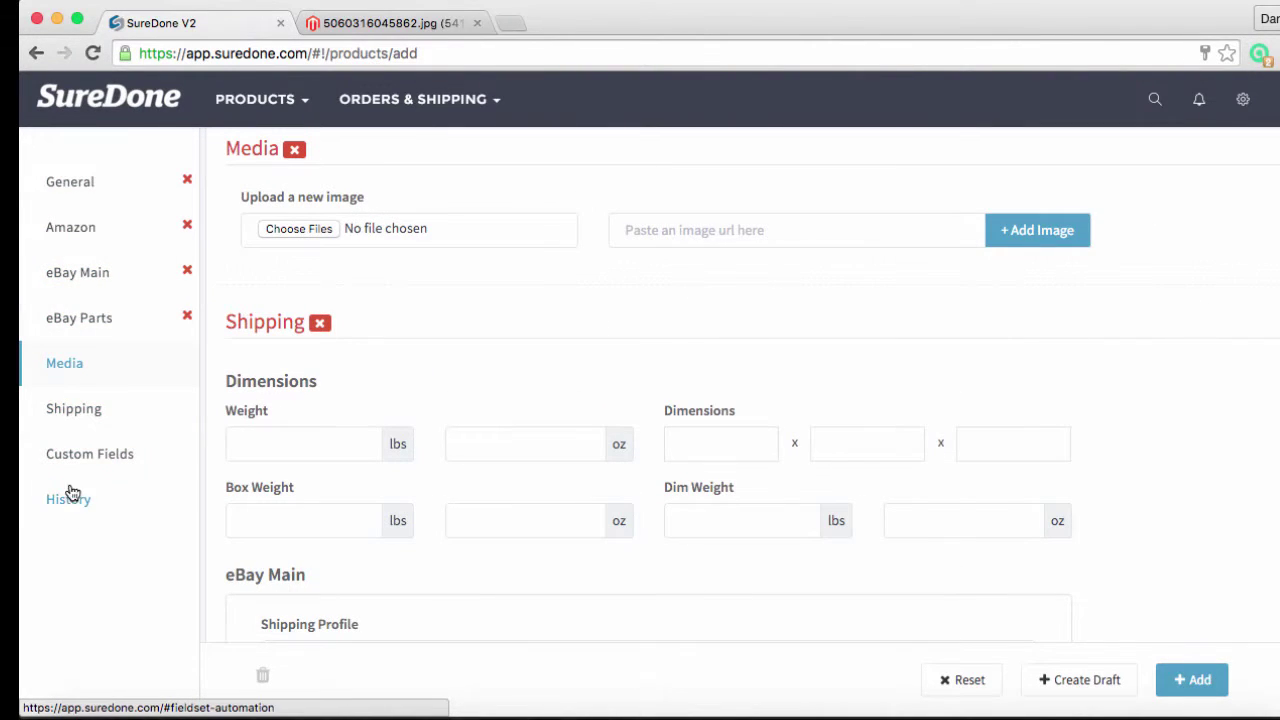
# In the General section, deselect Amazon and eBay Parts so the product lists only on eBay Main.
pyautogui.click(44, 180)
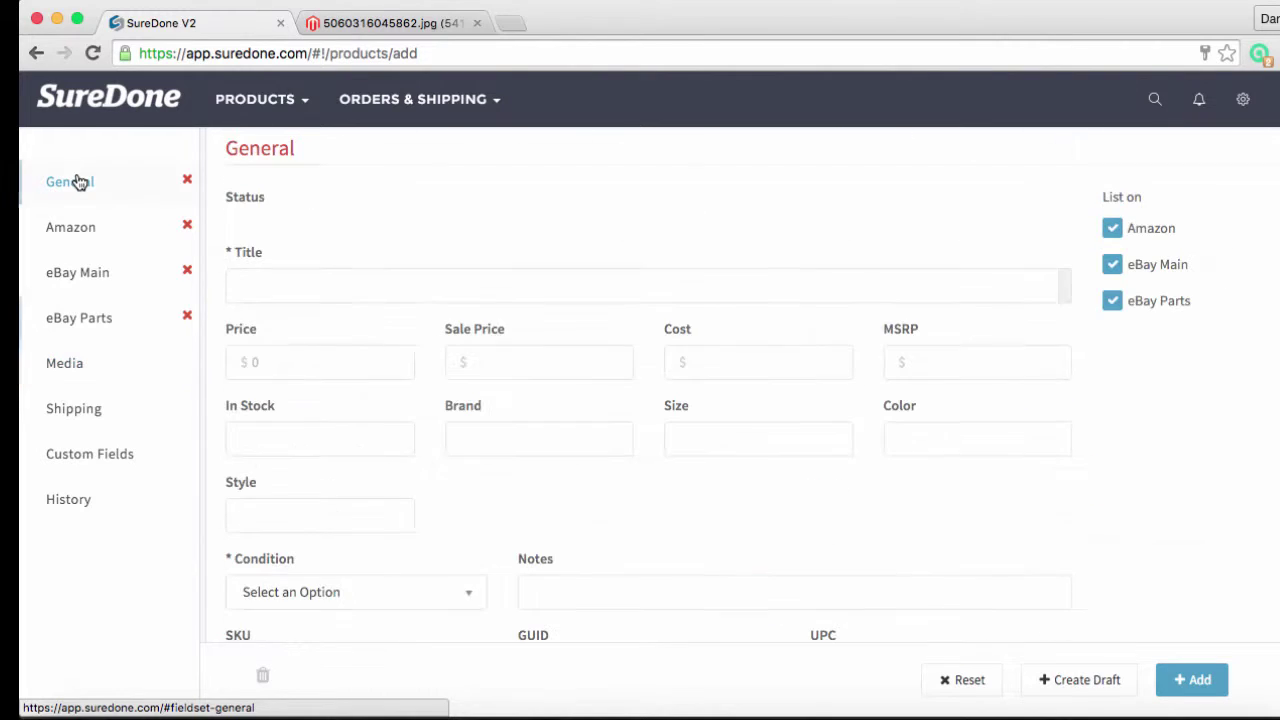
pyautogui.click(1113, 231)
pyautogui.click(1113, 303)
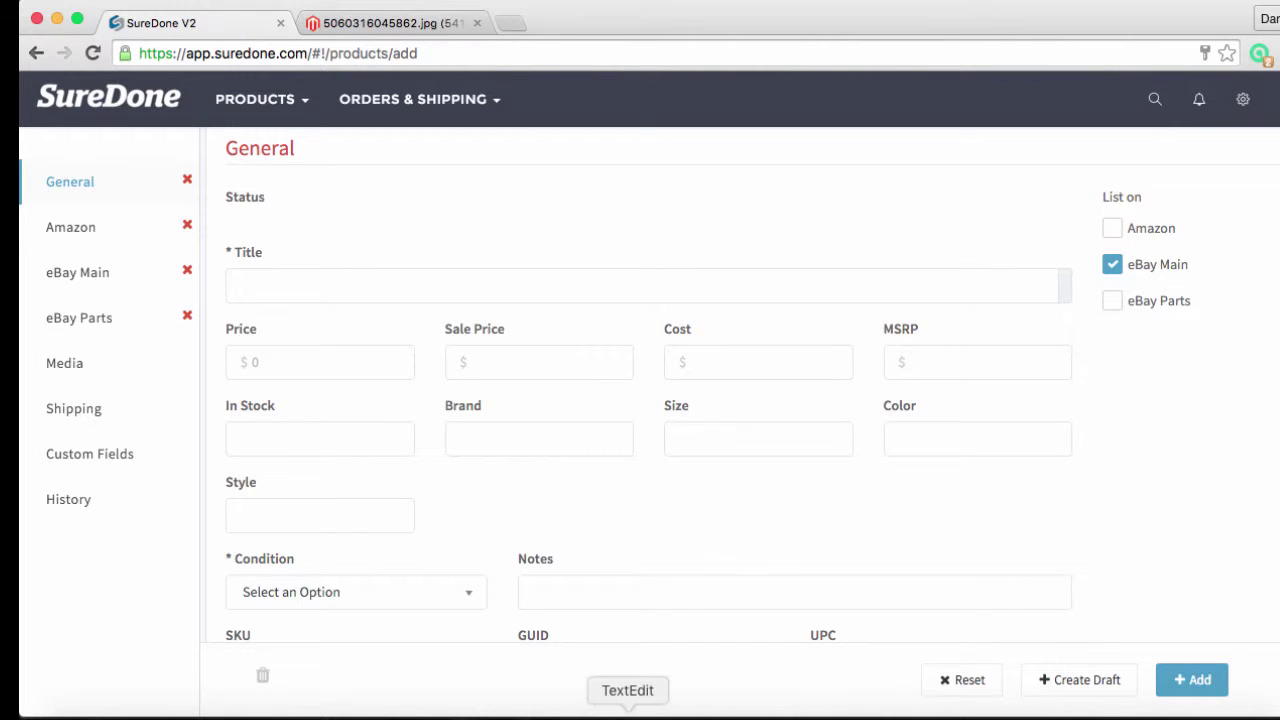
# Copy the title "House of Paws Harris Tweed Plush Hare" from eBay Webinar Listing.rtf in TextEdit into the product's Title.
pyautogui.click(648, 708)
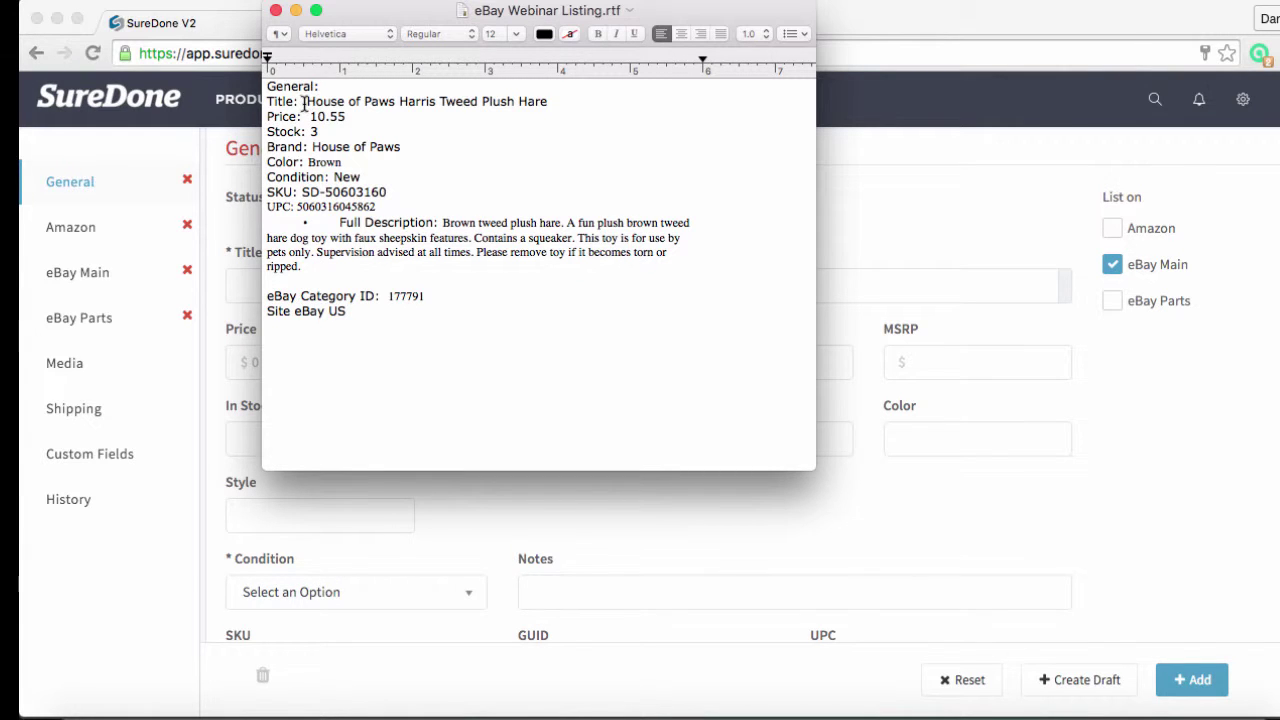
pyautogui.moveTo(305, 101); pyautogui.dragTo(544, 106)
pyautogui.click(1007, 205)
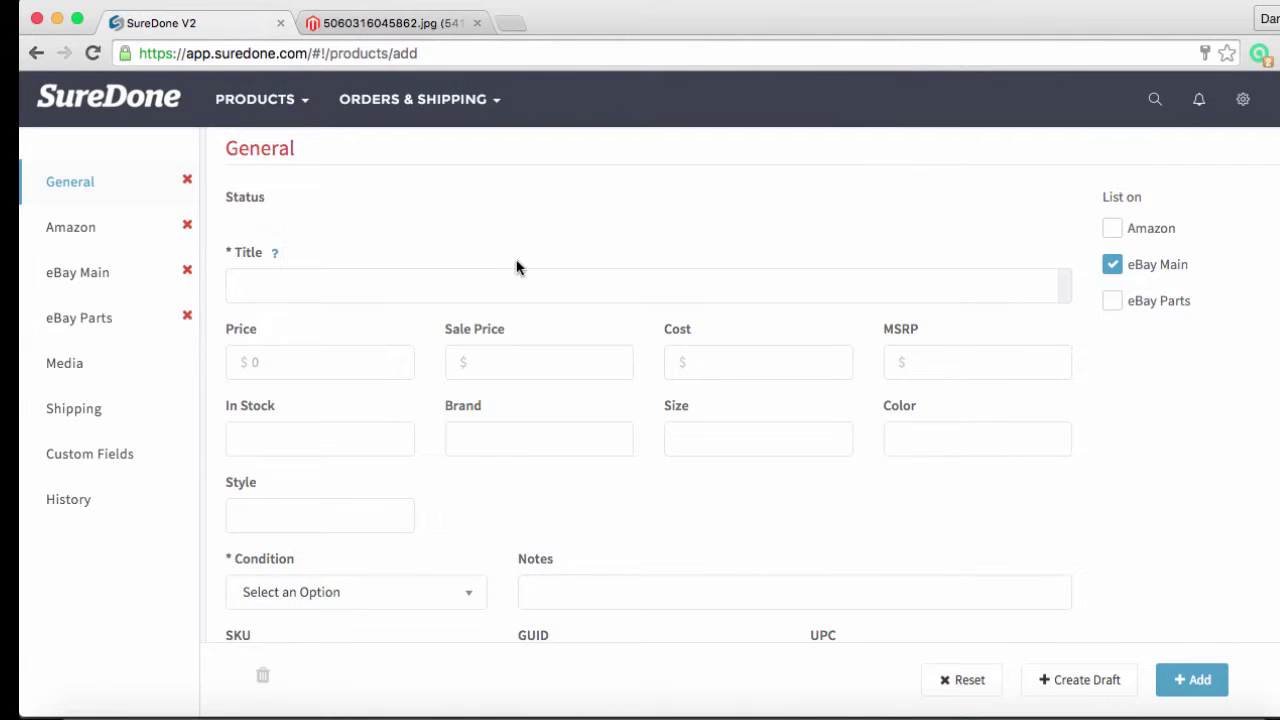
pyautogui.click(478, 280)
pyautogui.write('House of Paws Harris Tweed Plush Hare')
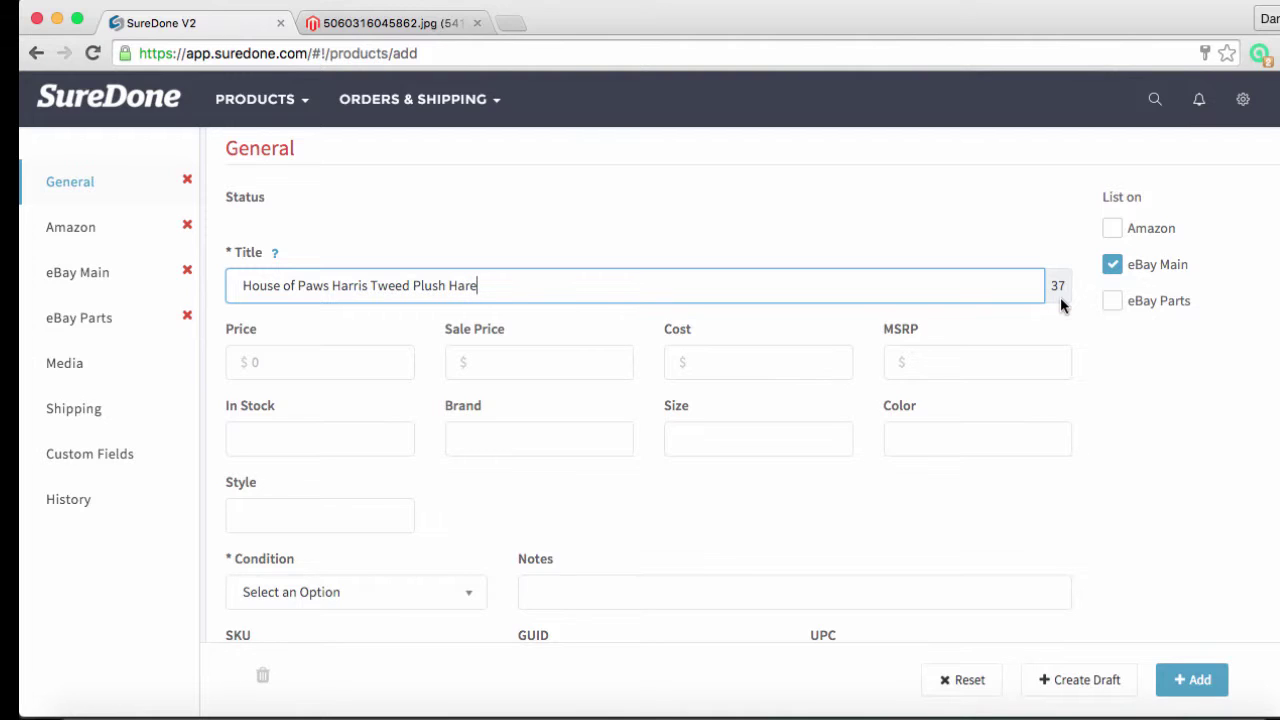
# Set the product's price to 10.55 and its in-stock quantity to 4.
pyautogui.click(405, 365)
pyautogui.write('10.55')
pyautogui.click(351, 443)
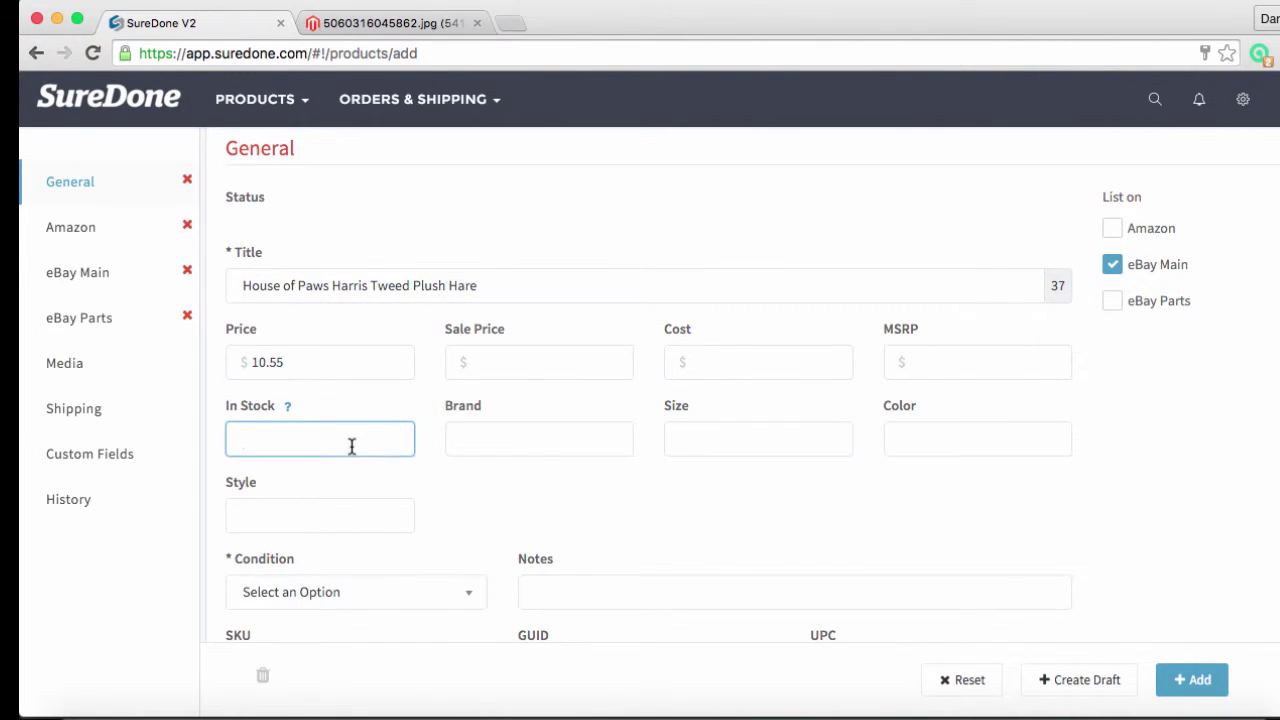
pyautogui.write('4')
# Enter House of Paws as the product's brand and Brown as its color.
pyautogui.click(491, 427)
pyautogui.write('House of Paws')
pyautogui.click(502, 471)
pyautogui.click(917, 440)
pyautogui.write('Brown')
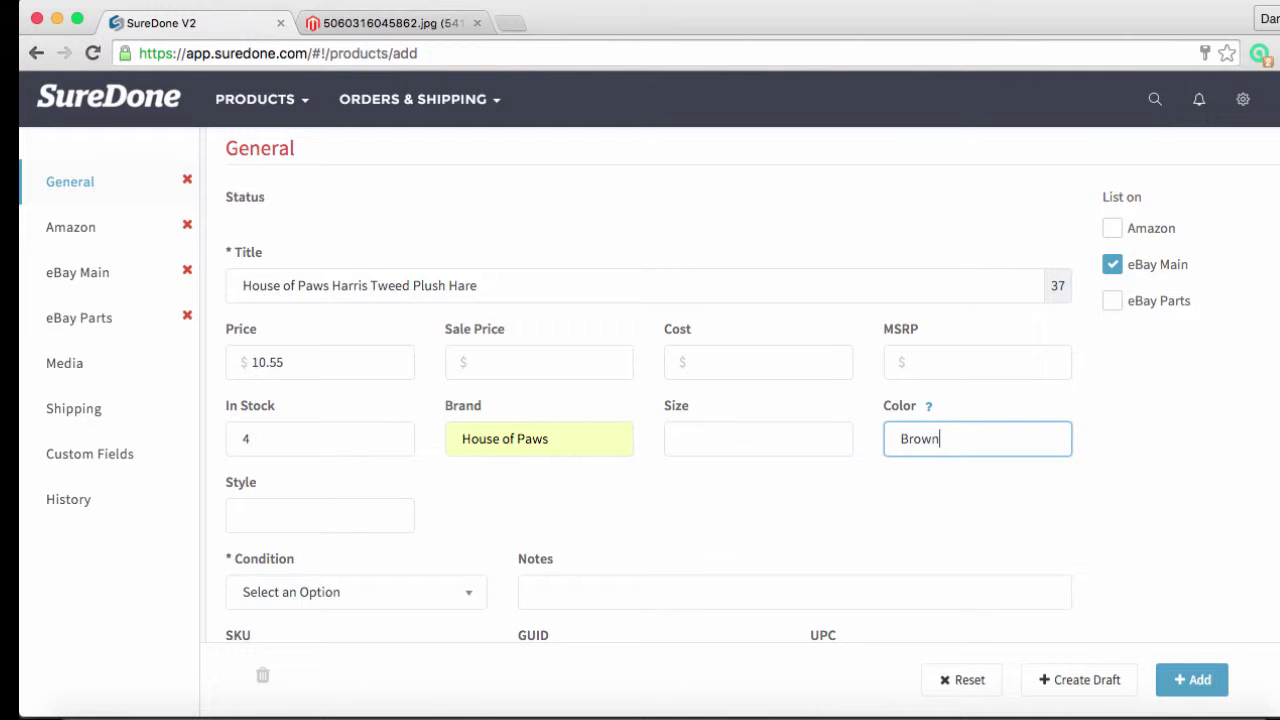
# Set the product's condition to New.
pyautogui.scroll(-2, 626, 497)
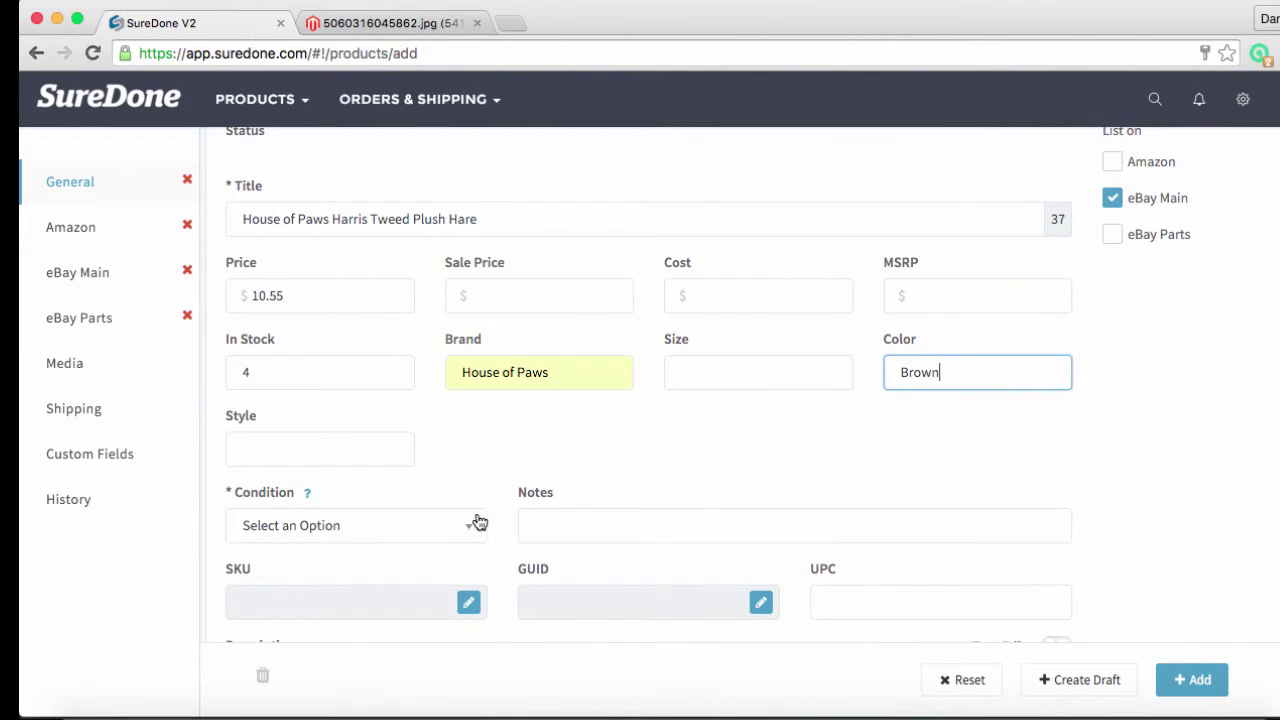
pyautogui.click(476, 524)
pyautogui.scroll(-3, 446, 612)
pyautogui.click(440, 632)
# Make the SKU editable and copy SD-50603160 into it from eBay Webinar Listing.rtf in TextEdit.
pyautogui.scroll(-3, 501, 585)
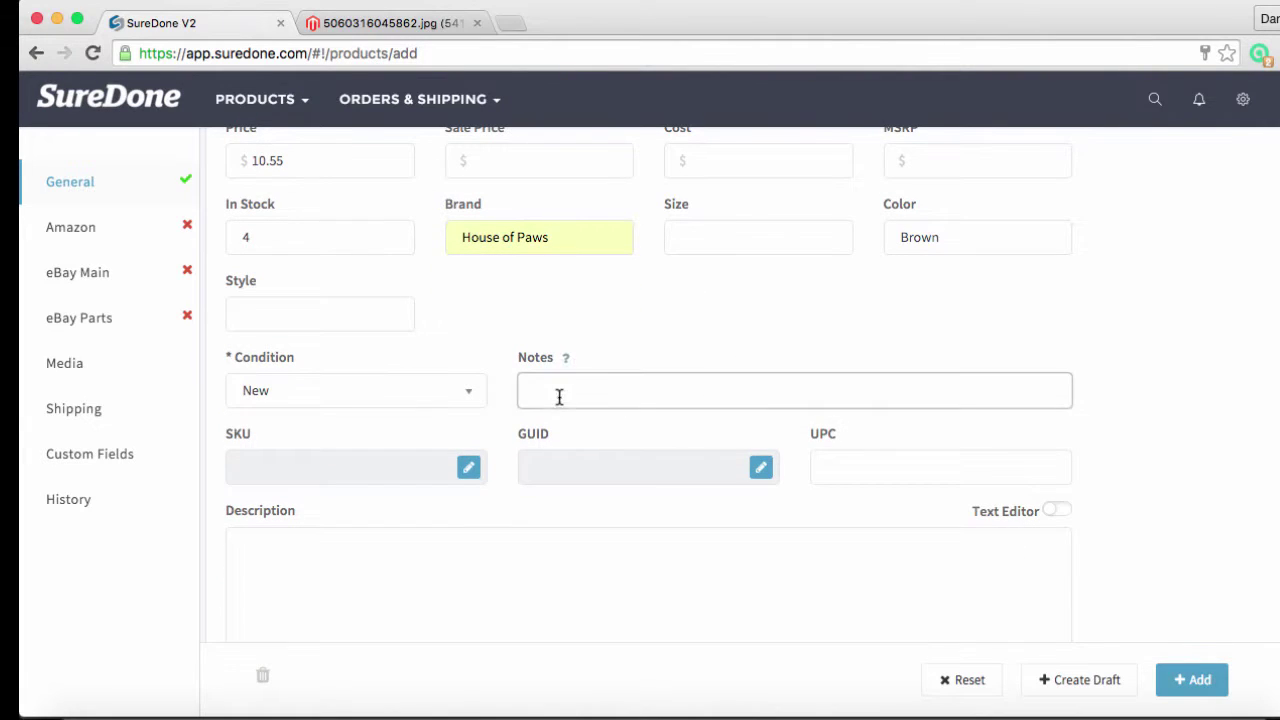
pyautogui.click(468, 466)
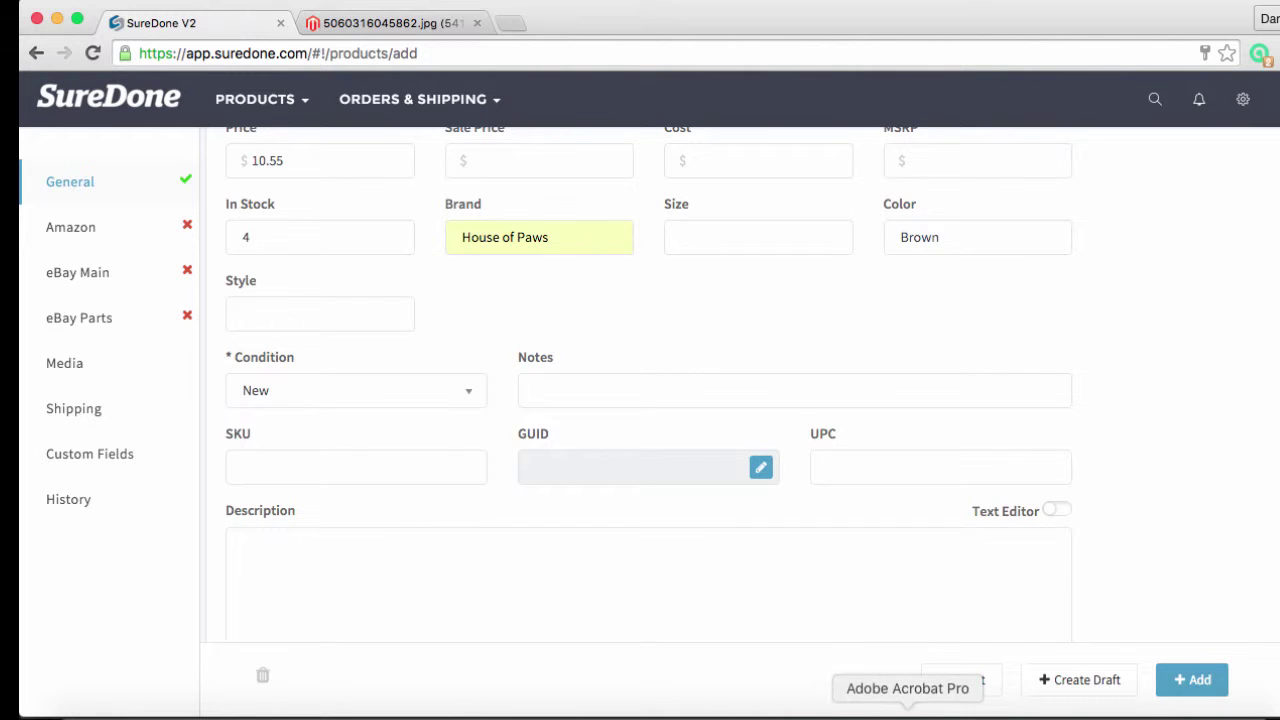
pyautogui.click(651, 710)
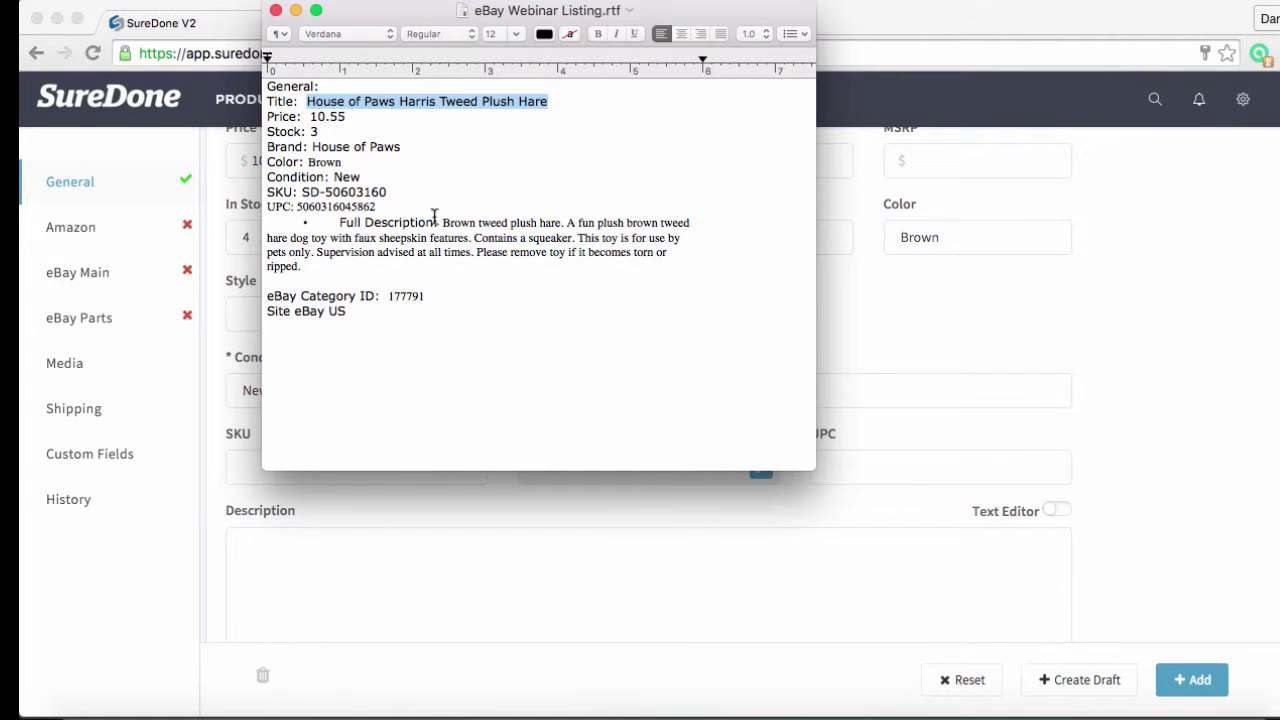
pyautogui.moveTo(303, 192); pyautogui.dragTo(390, 192)
pyautogui.press('super+c')
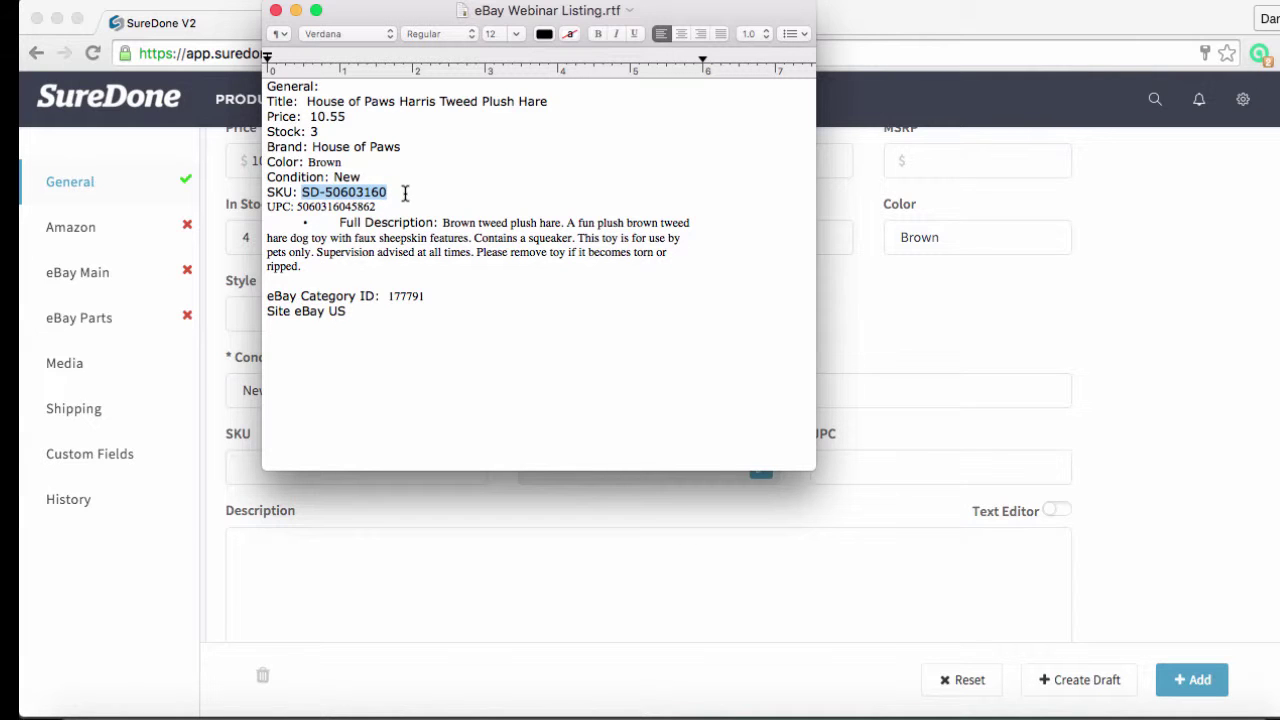
pyautogui.click(354, 520)
pyautogui.click(354, 464)
pyautogui.press('super+v')
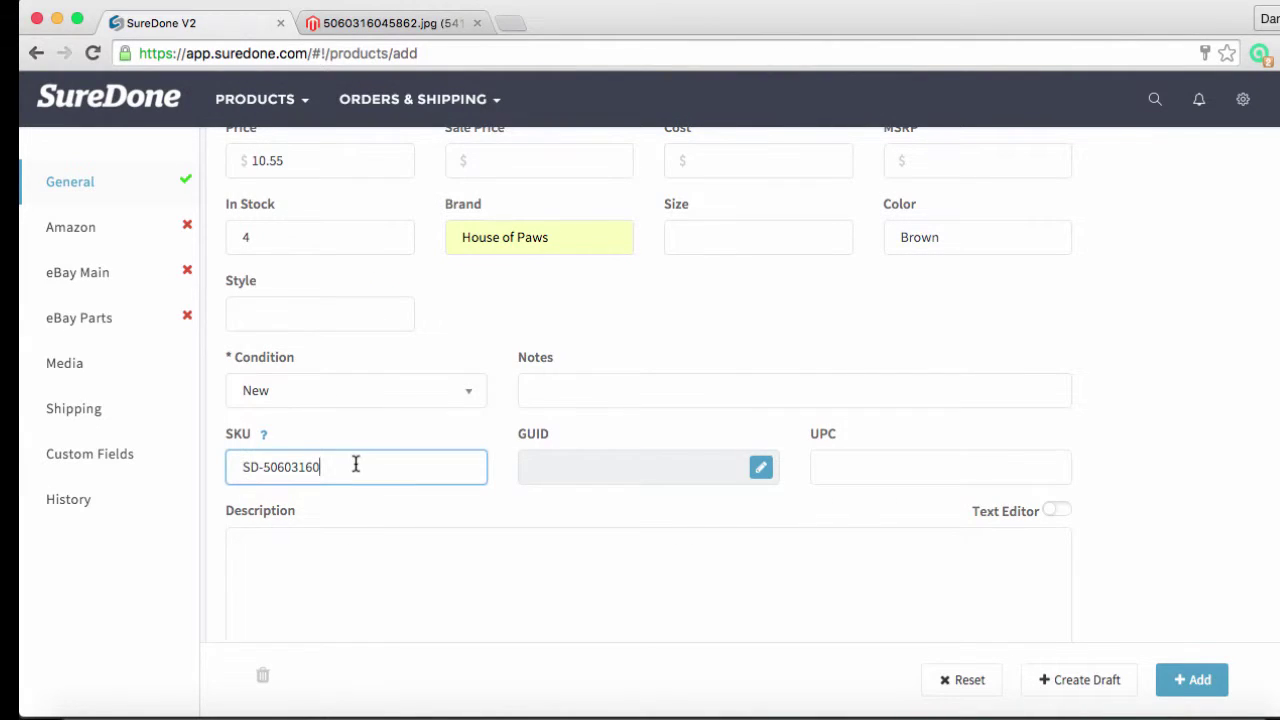
pyautogui.click(651, 705)
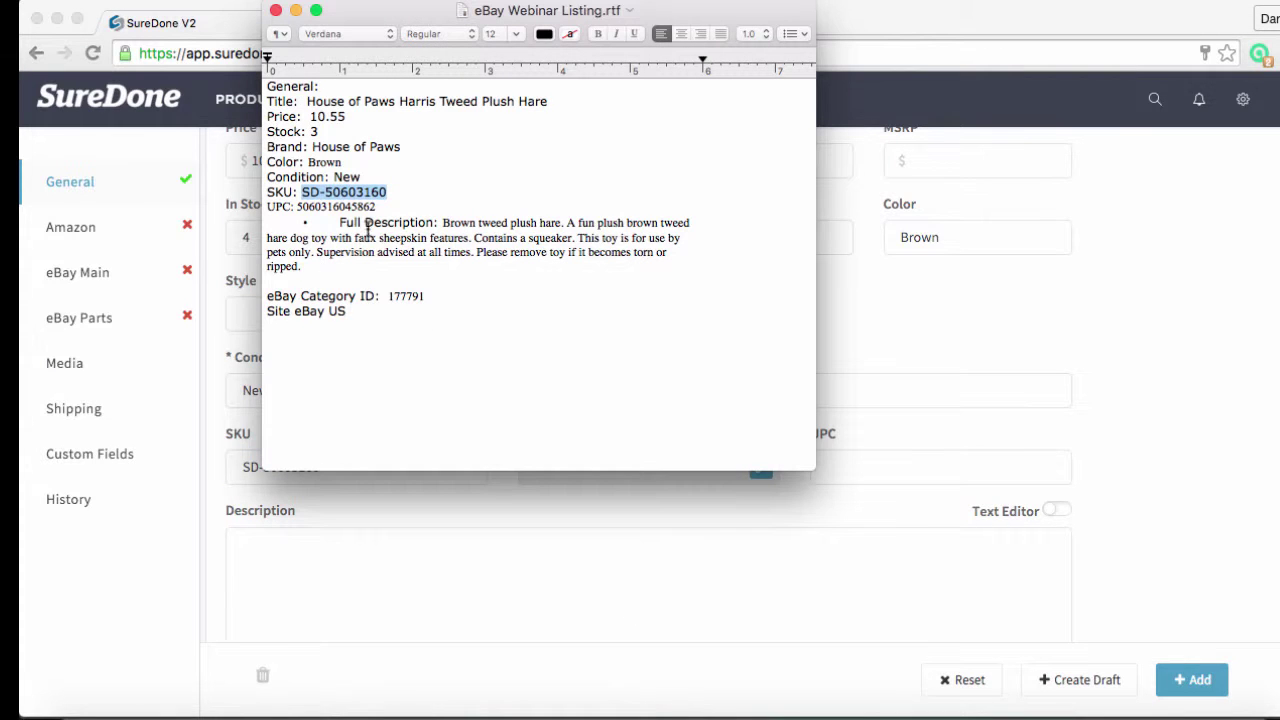
pyautogui.moveTo(298, 206); pyautogui.dragTo(378, 206)
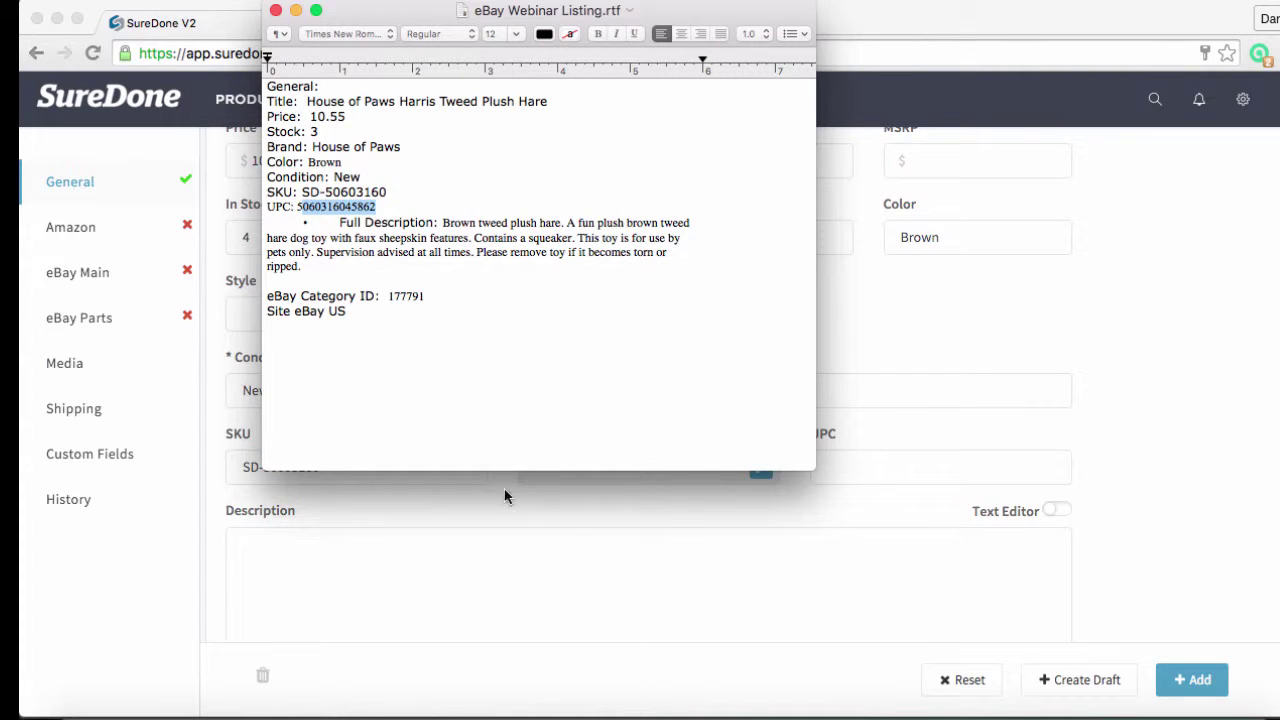
pyautogui.click(507, 558)
pyautogui.click(822, 470)
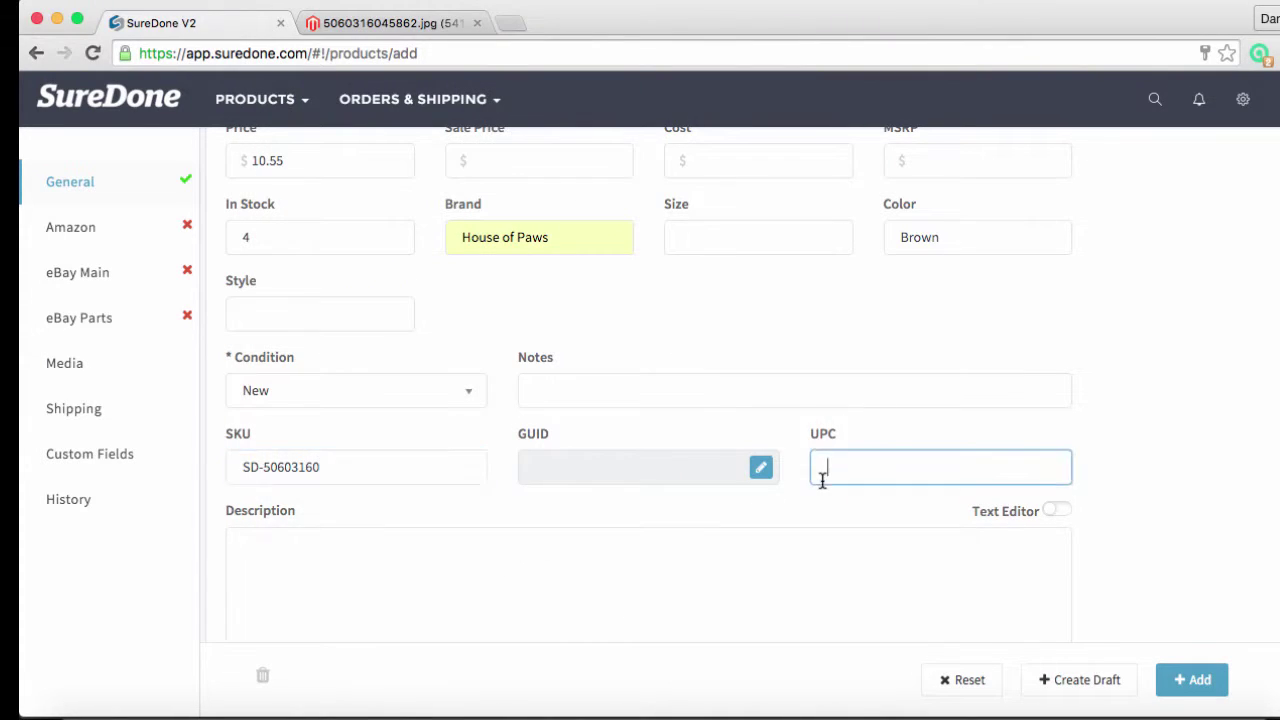
pyautogui.press('super+v')
# Copy the full description of the brown tweed plush hare from the TextEdit listing notes into the product's Description.
pyautogui.click(725, 554)
pyautogui.scroll(-1, 694, 566)
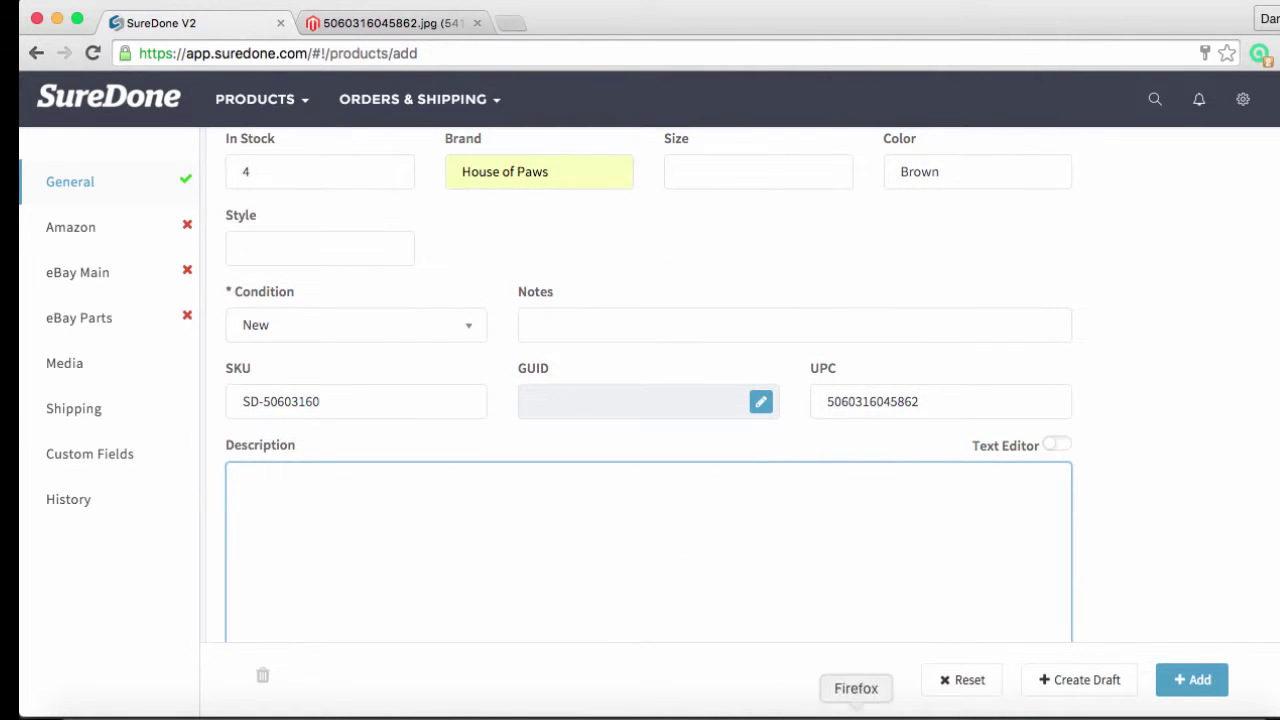
pyautogui.click(651, 712)
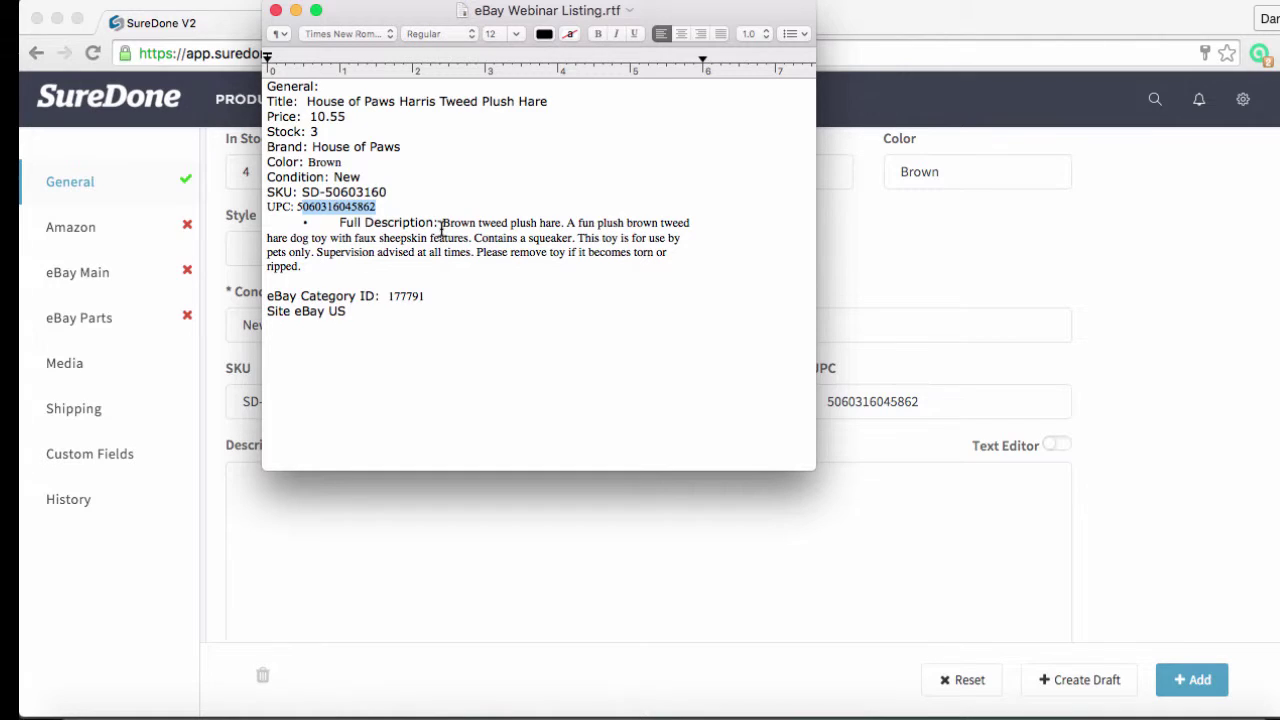
pyautogui.moveTo(441, 227); pyautogui.dragTo(519, 260)
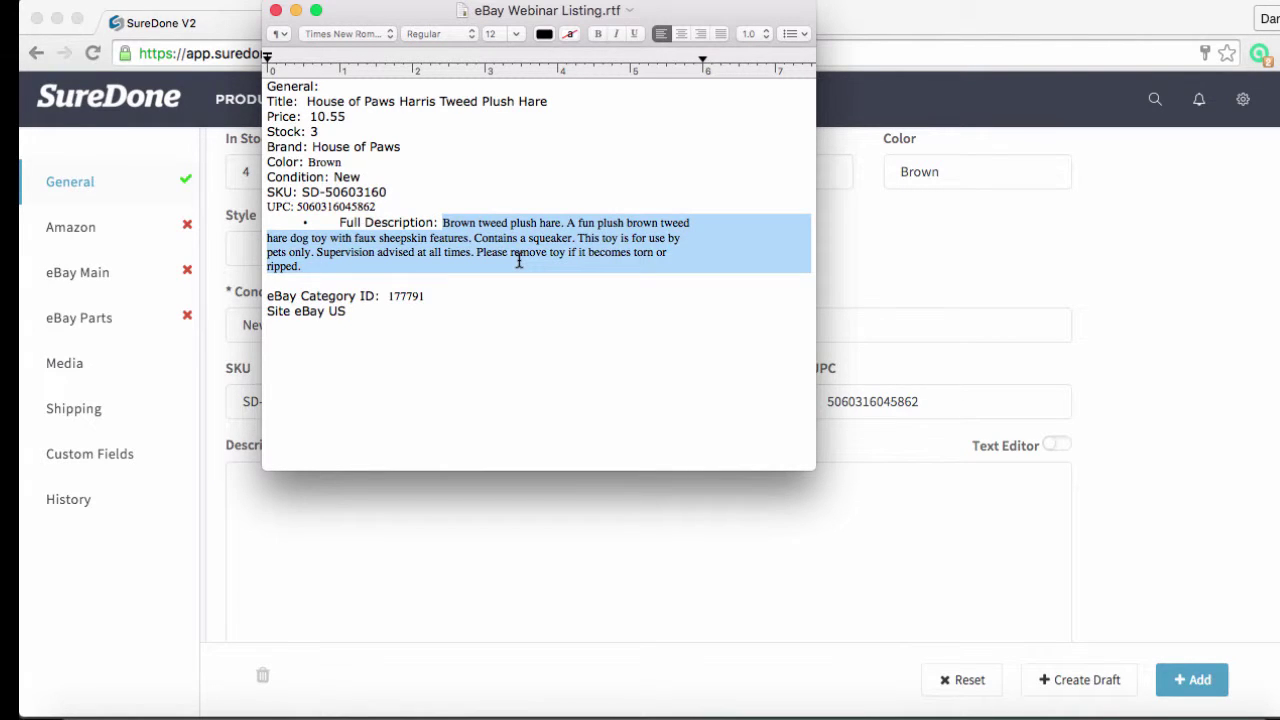
pyautogui.press('super+c')
pyautogui.click(651, 543)
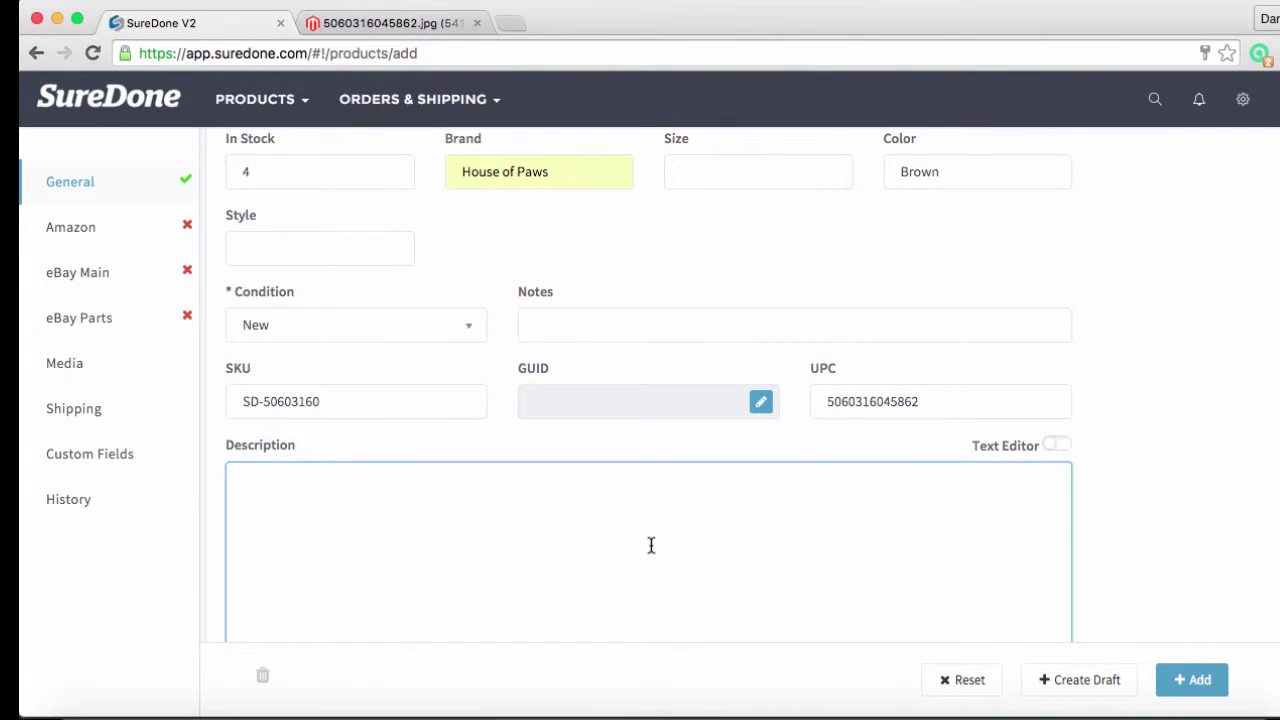
pyautogui.press('super+v')
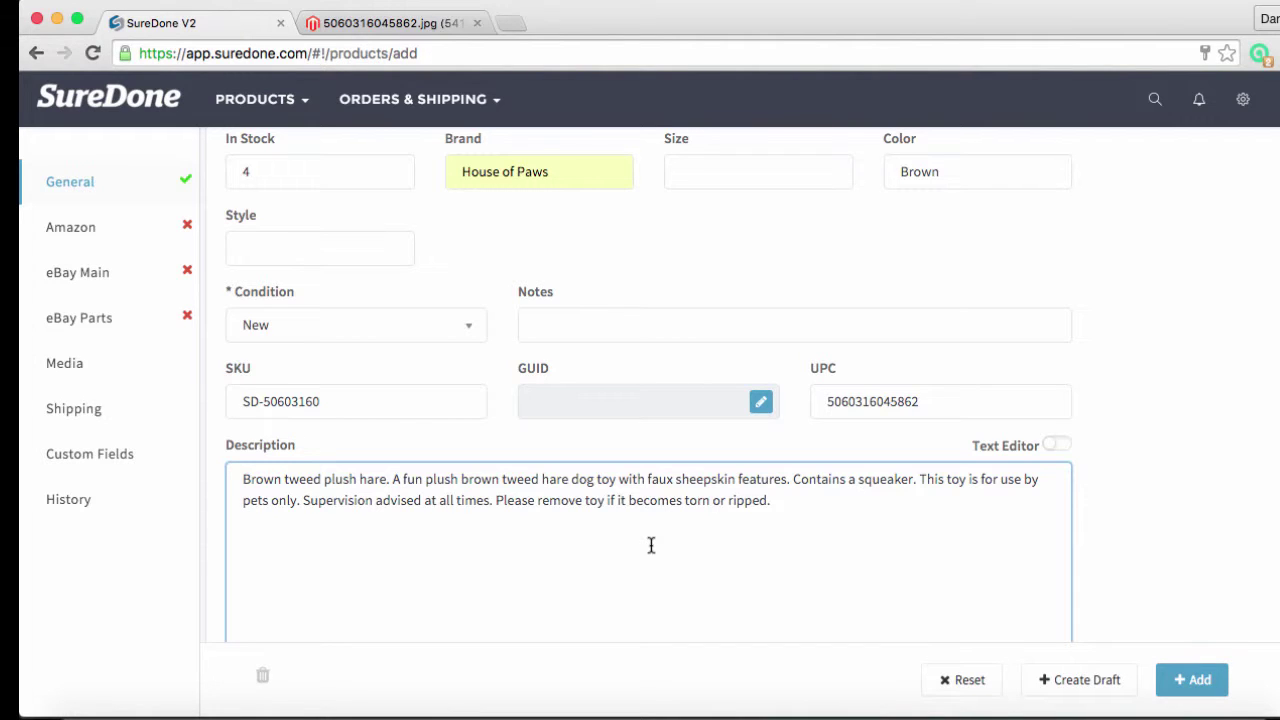
# Turn on the rich text editor for the product's Description.
pyautogui.scroll(-2, 651, 545)
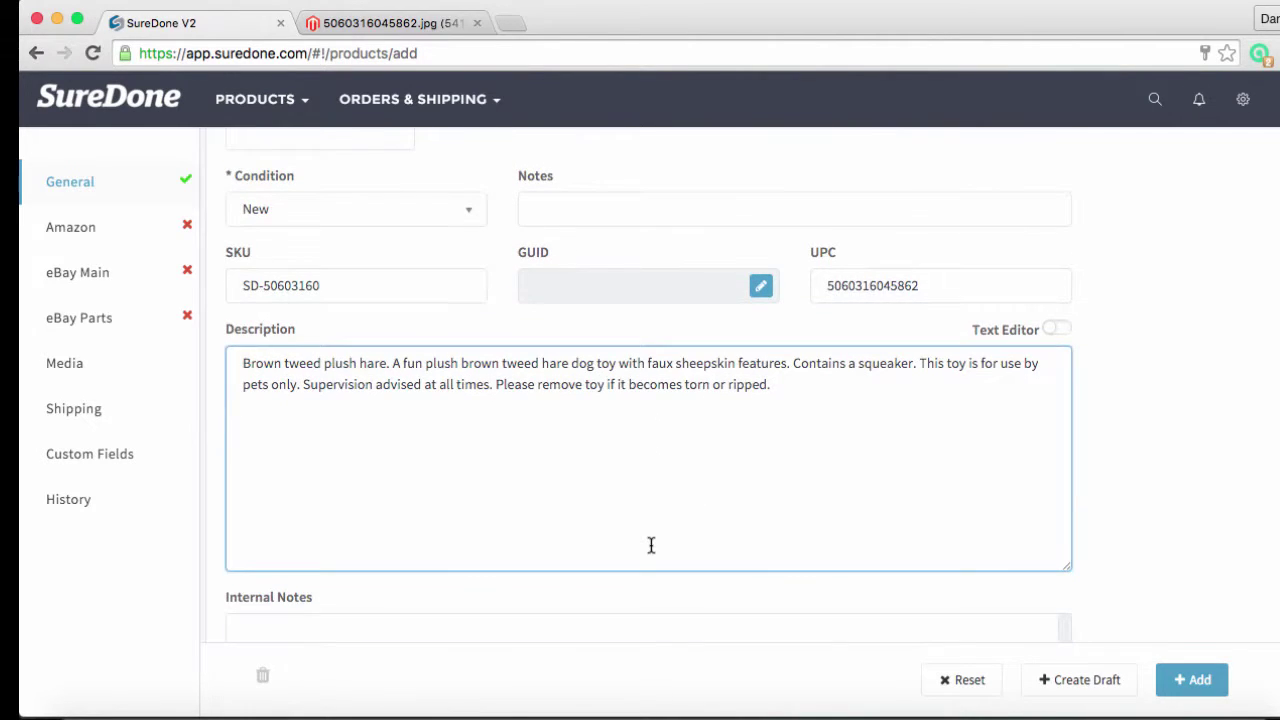
pyautogui.click(1048, 332)
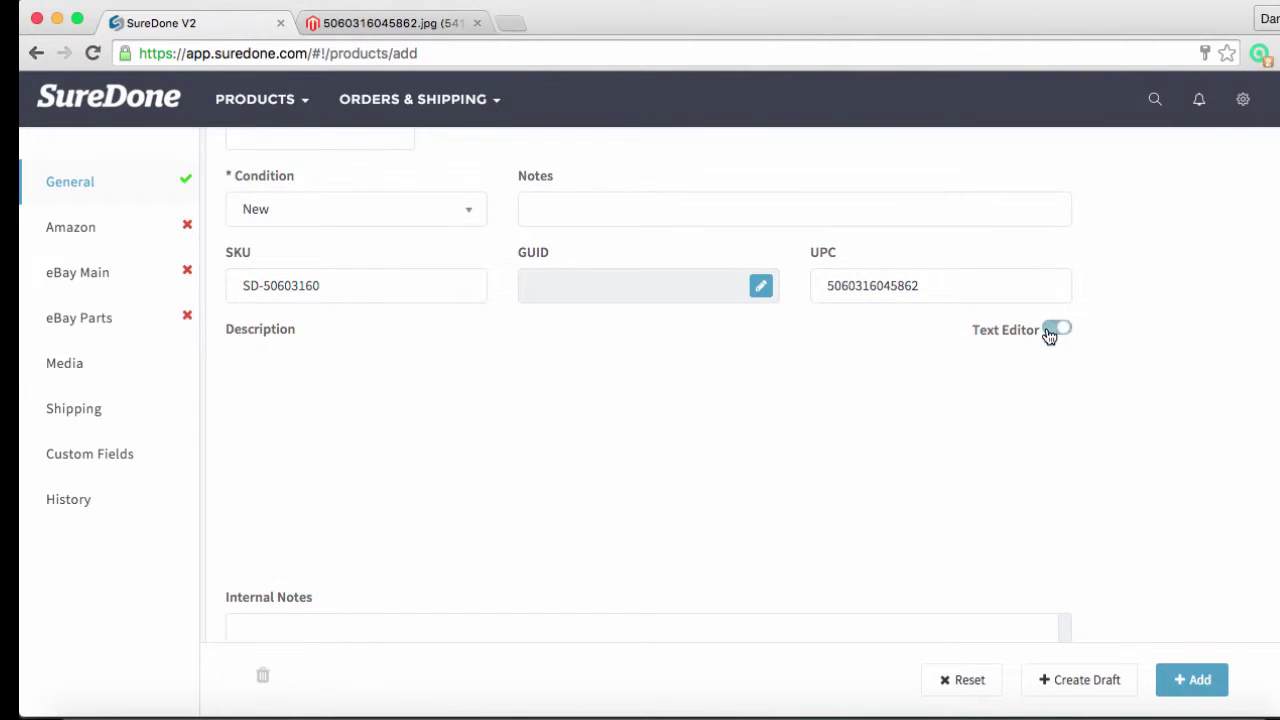
pyautogui.scroll(-1, 1006, 505)
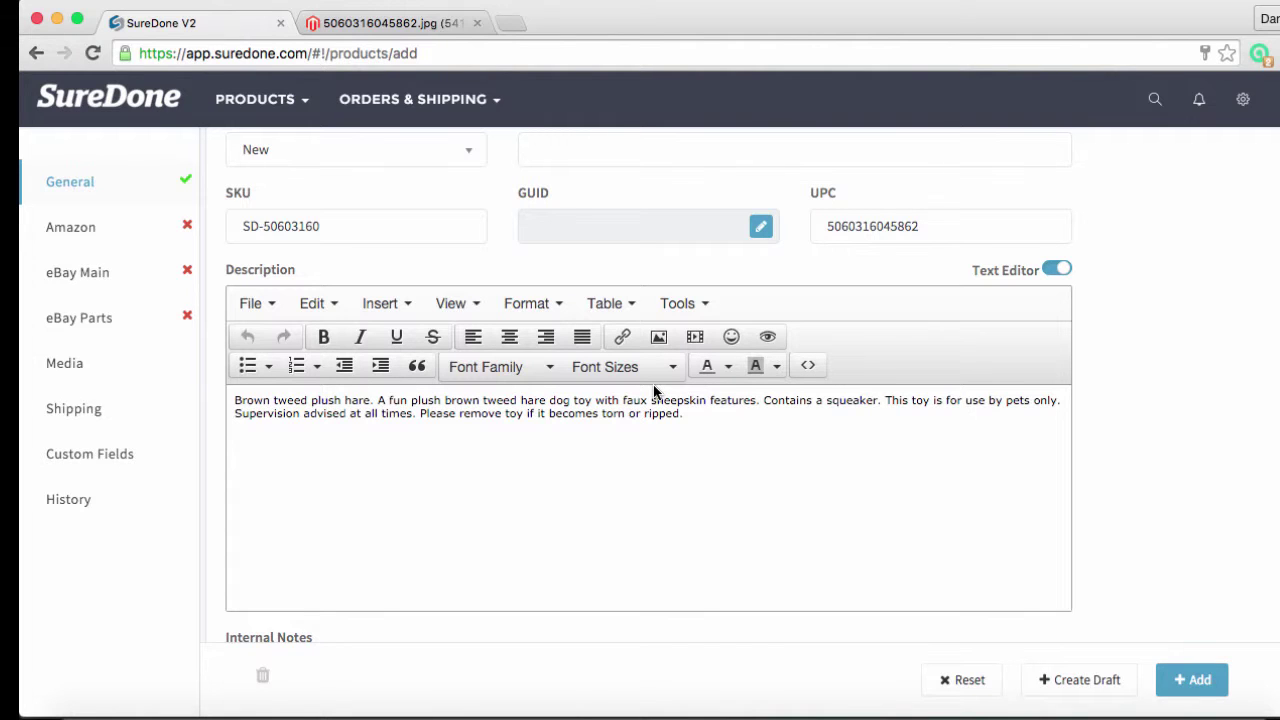
# In the eBay Main section, set the Site ID to US.
pyautogui.click(77, 270)
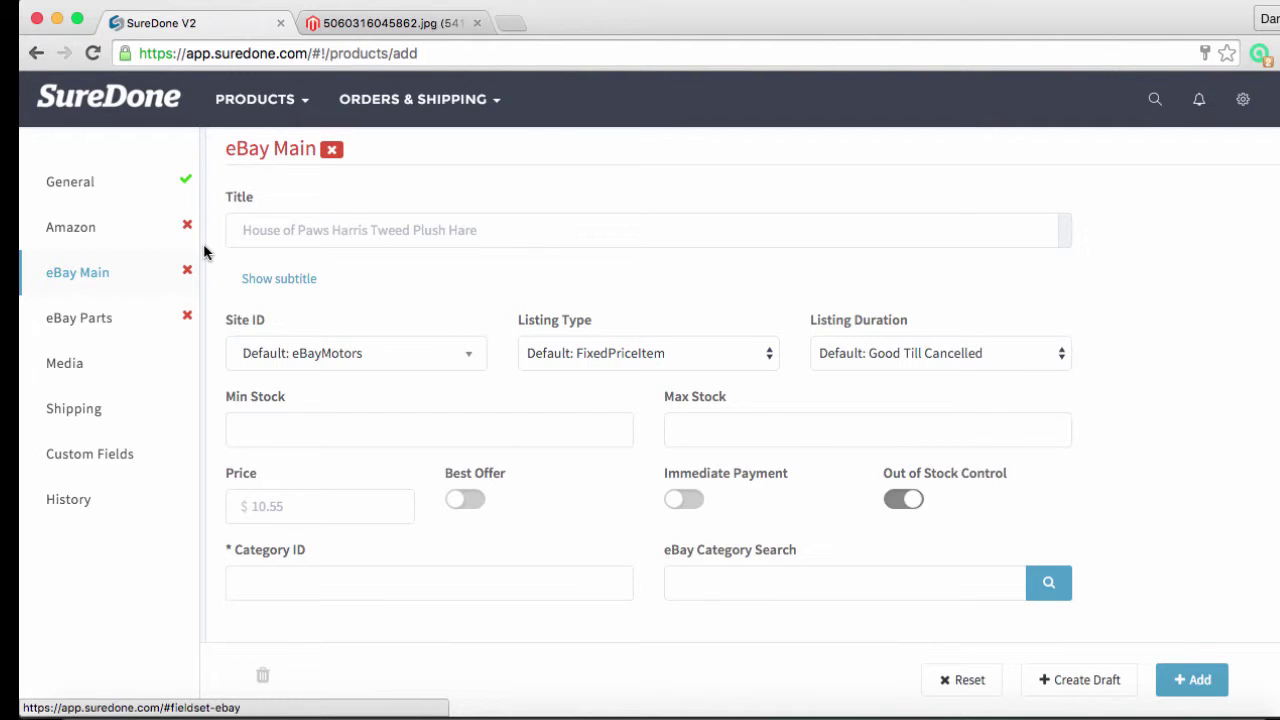
pyautogui.click(241, 236)
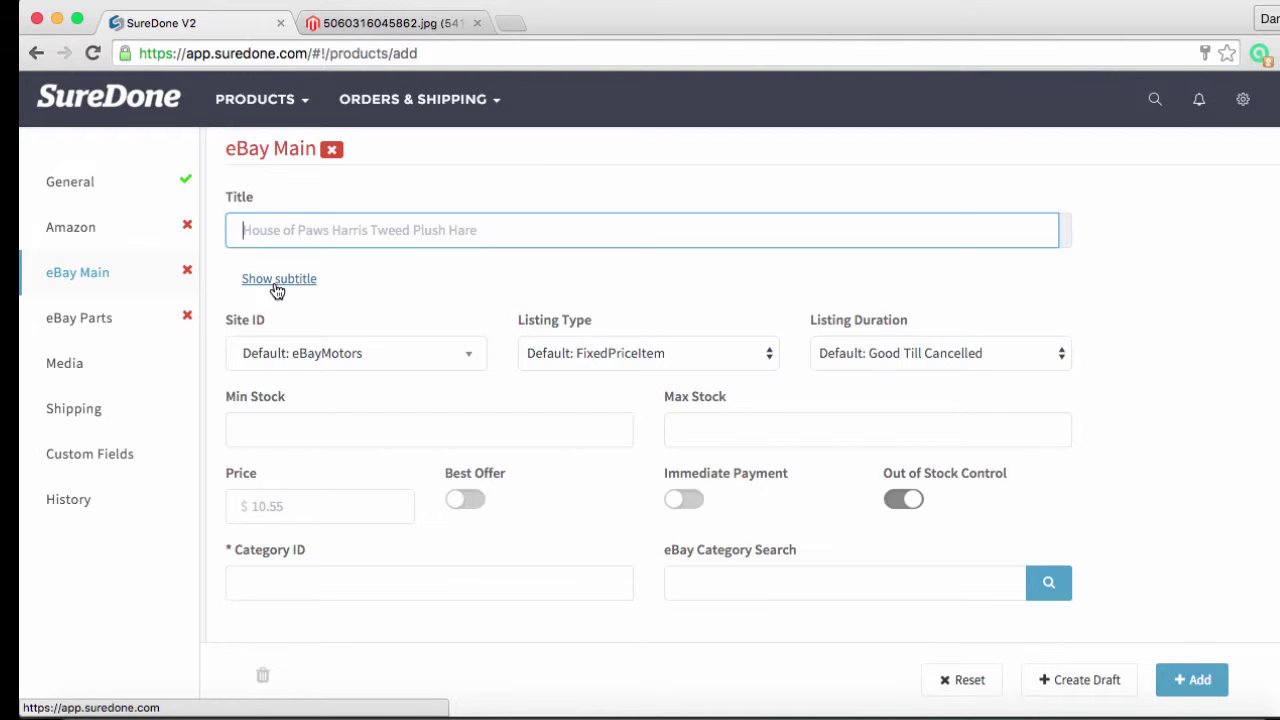
pyautogui.click(323, 361)
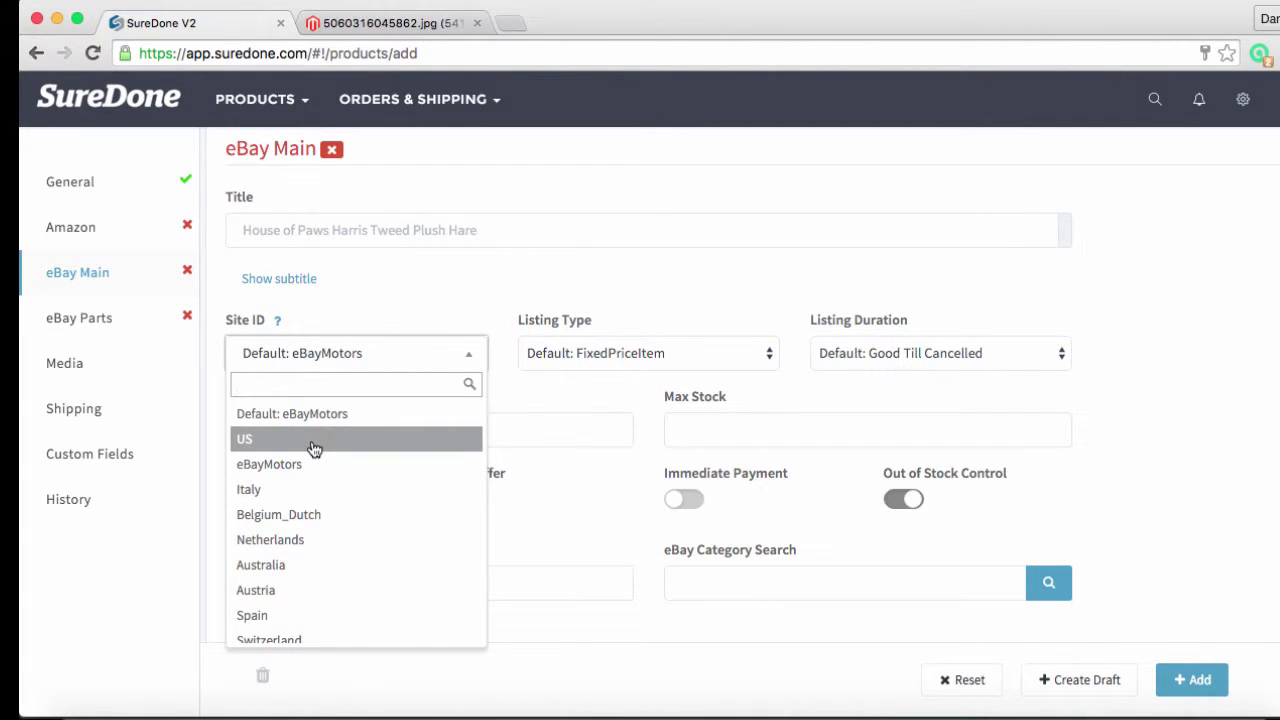
pyautogui.click(314, 445)
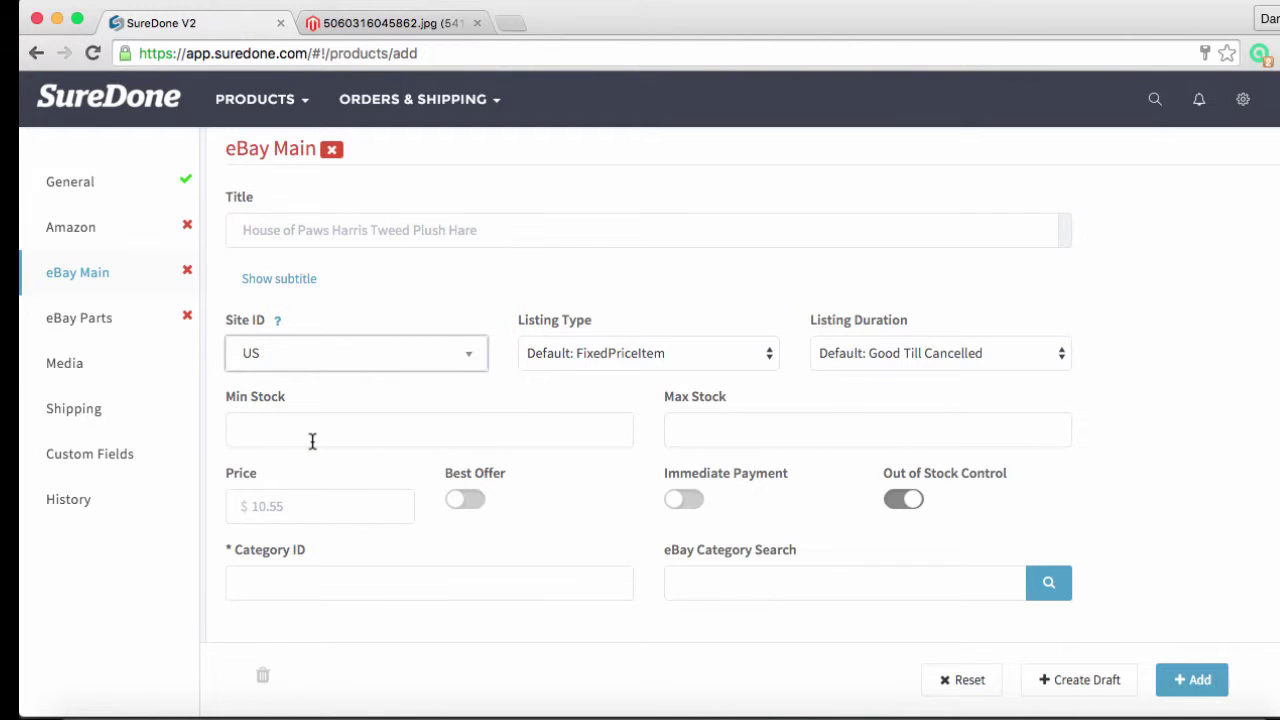
# In the eBay Main section, set the Min Stock to 1 and the Max Stock to 20.
pyautogui.click(312, 441)
pyautogui.click(559, 386)
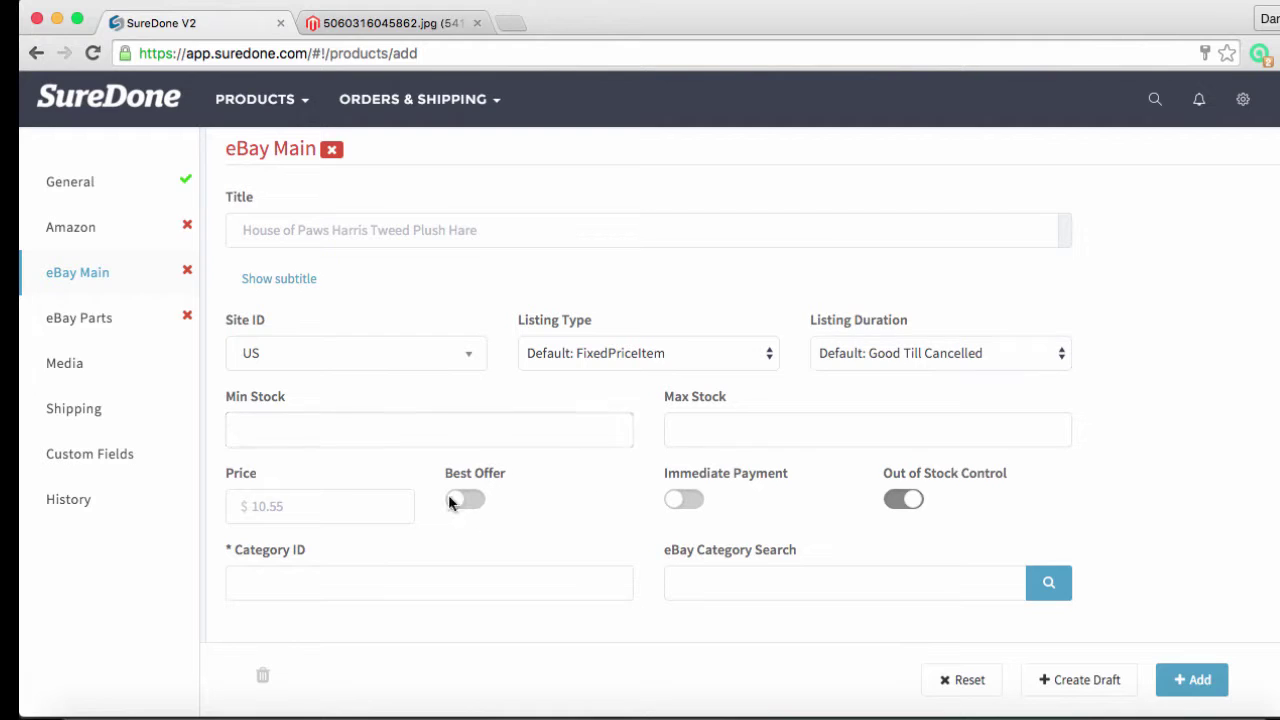
pyautogui.click(400, 433)
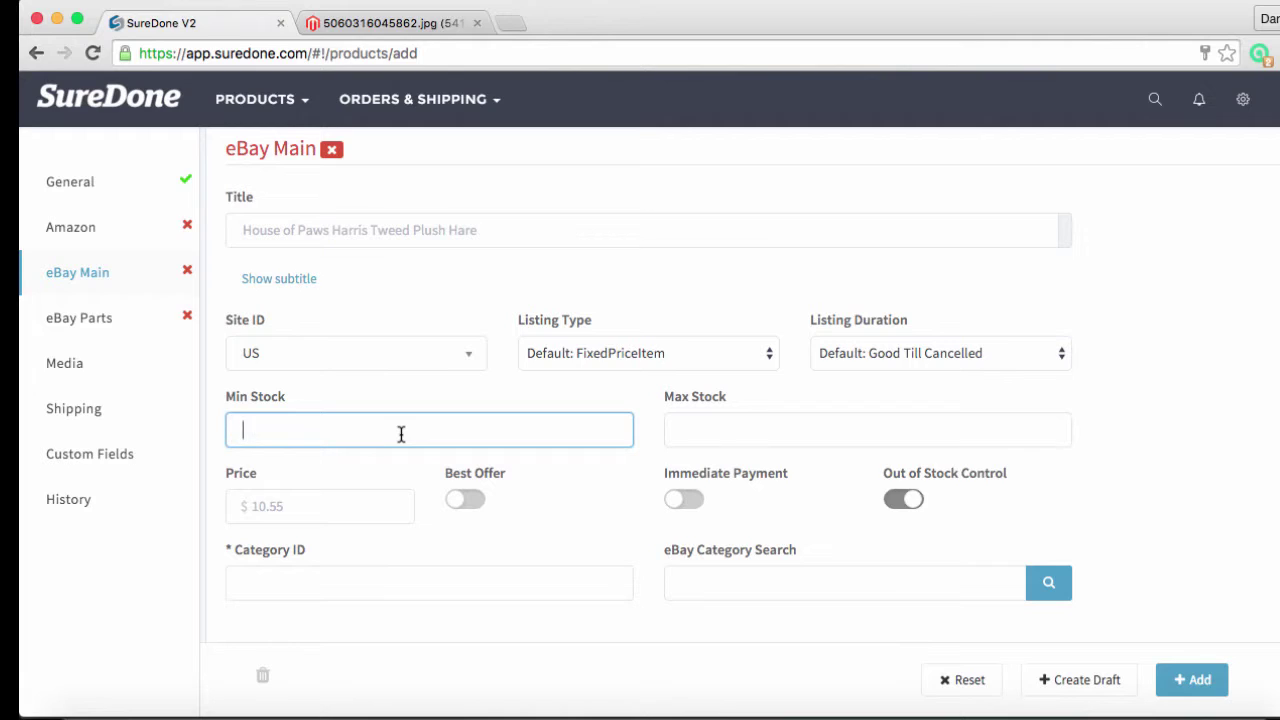
pyautogui.write('1')
pyautogui.click(706, 442)
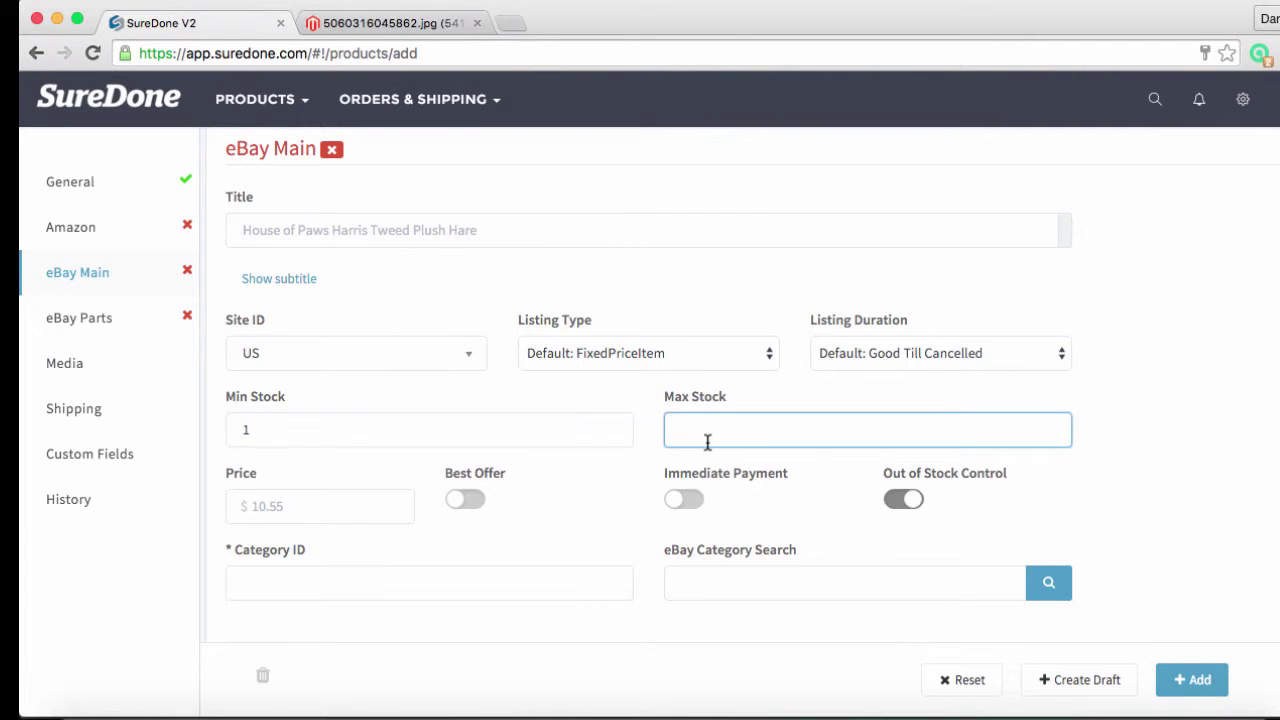
pyautogui.write('20')
pyautogui.click(243, 505)
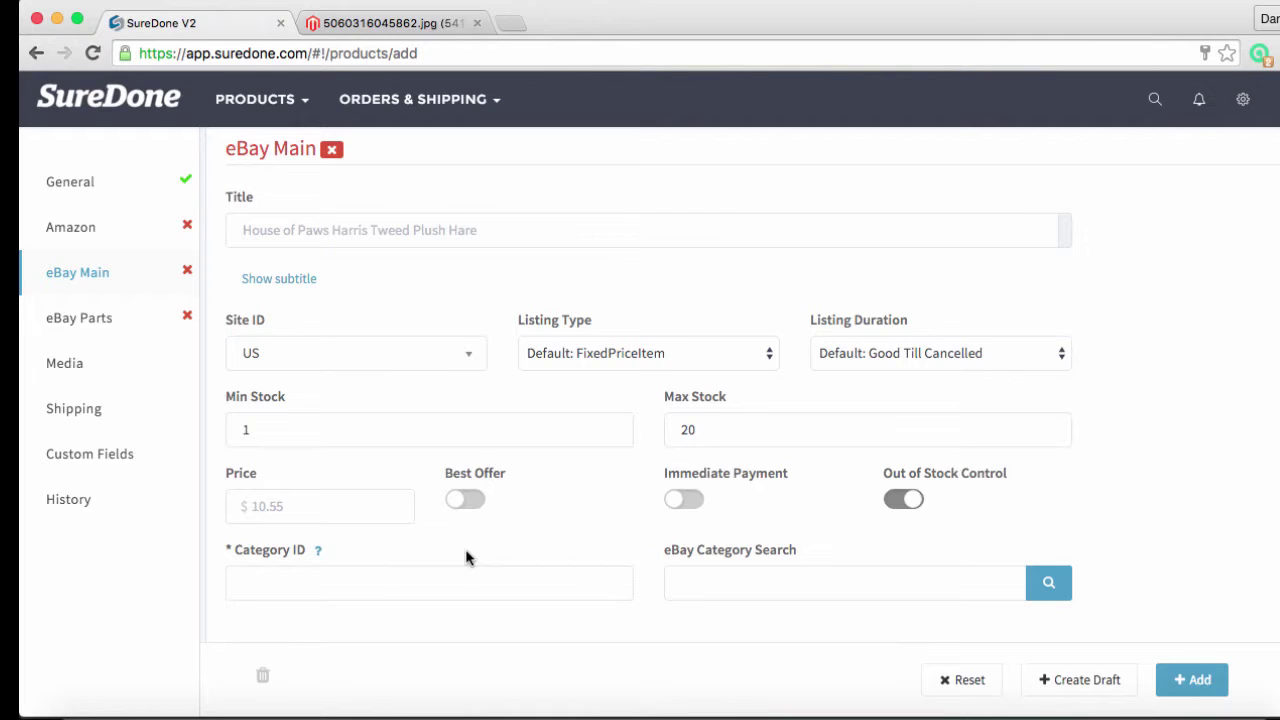
# Enable Best Offer with an auto accept price of $10 and a minimum price of $9.50.
pyautogui.click(466, 499)
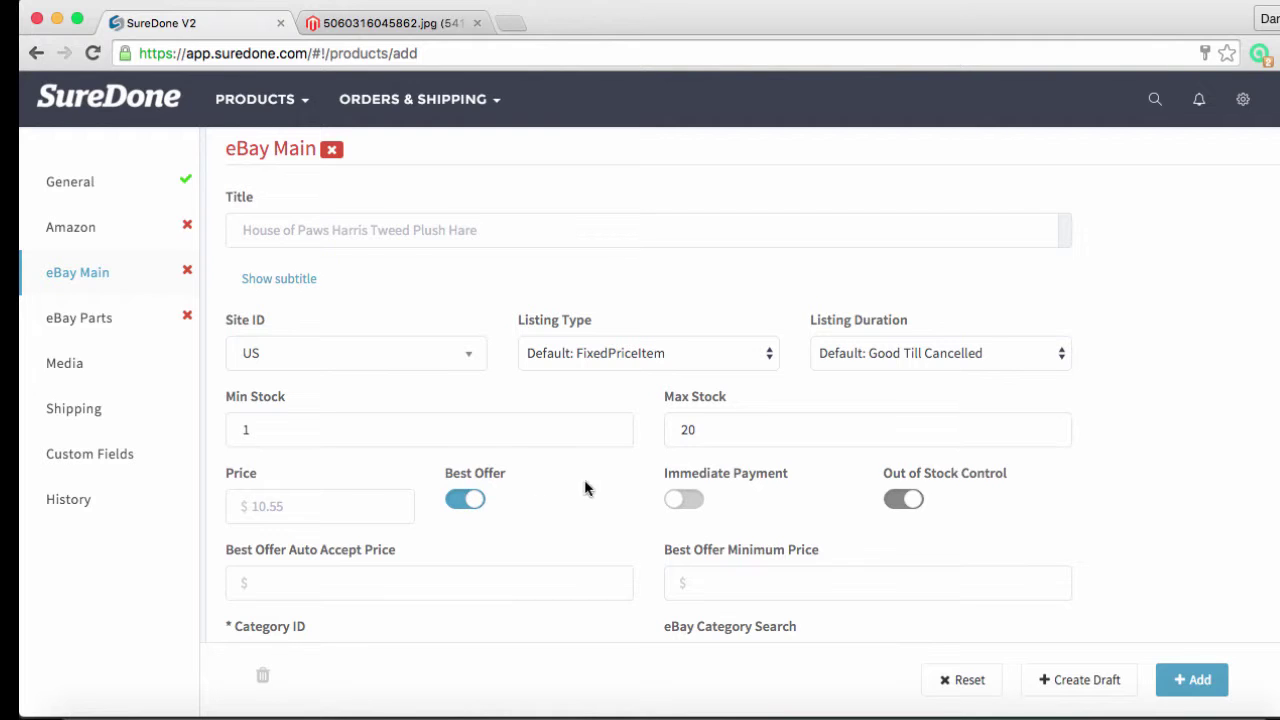
pyautogui.click(406, 586)
pyautogui.write('10')
pyautogui.click(690, 583)
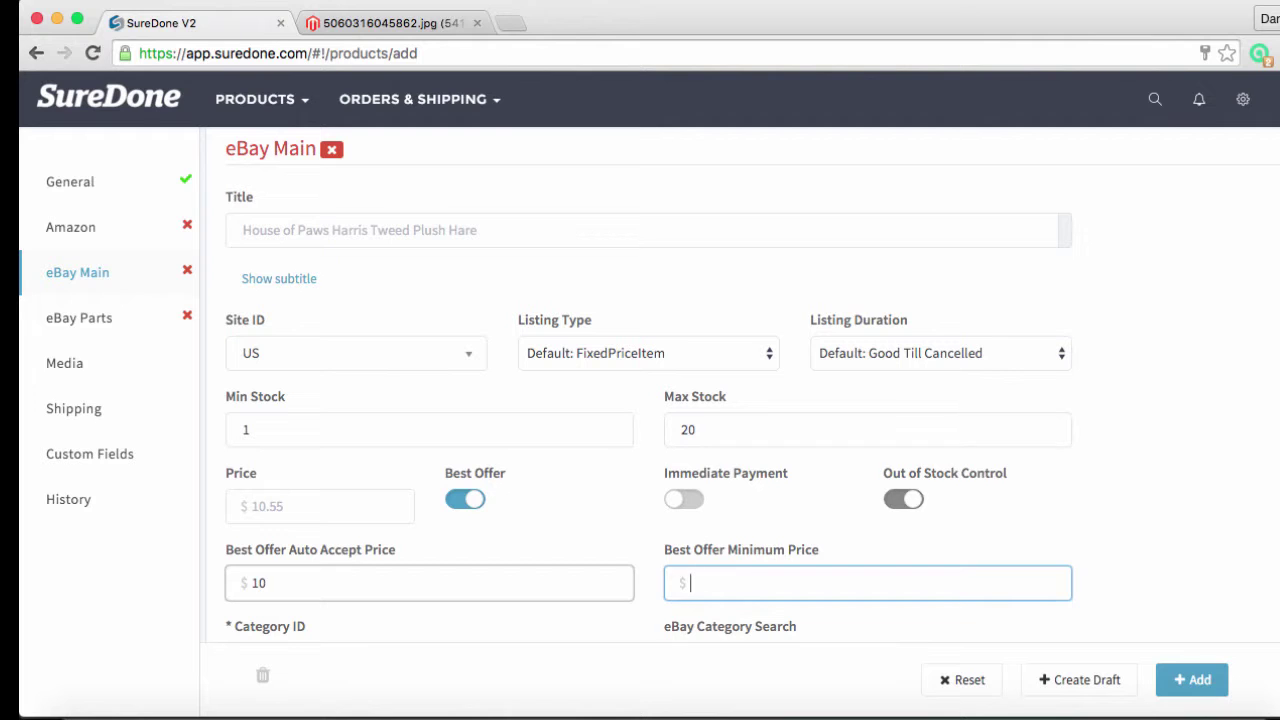
pyautogui.write('9.50')
pyautogui.click(645, 560)
# Search the eBay categories for "dog toy" and assign Pet Supplies > Dog Supplies > Toys as the product's category.
pyautogui.scroll(-3, 645, 560)
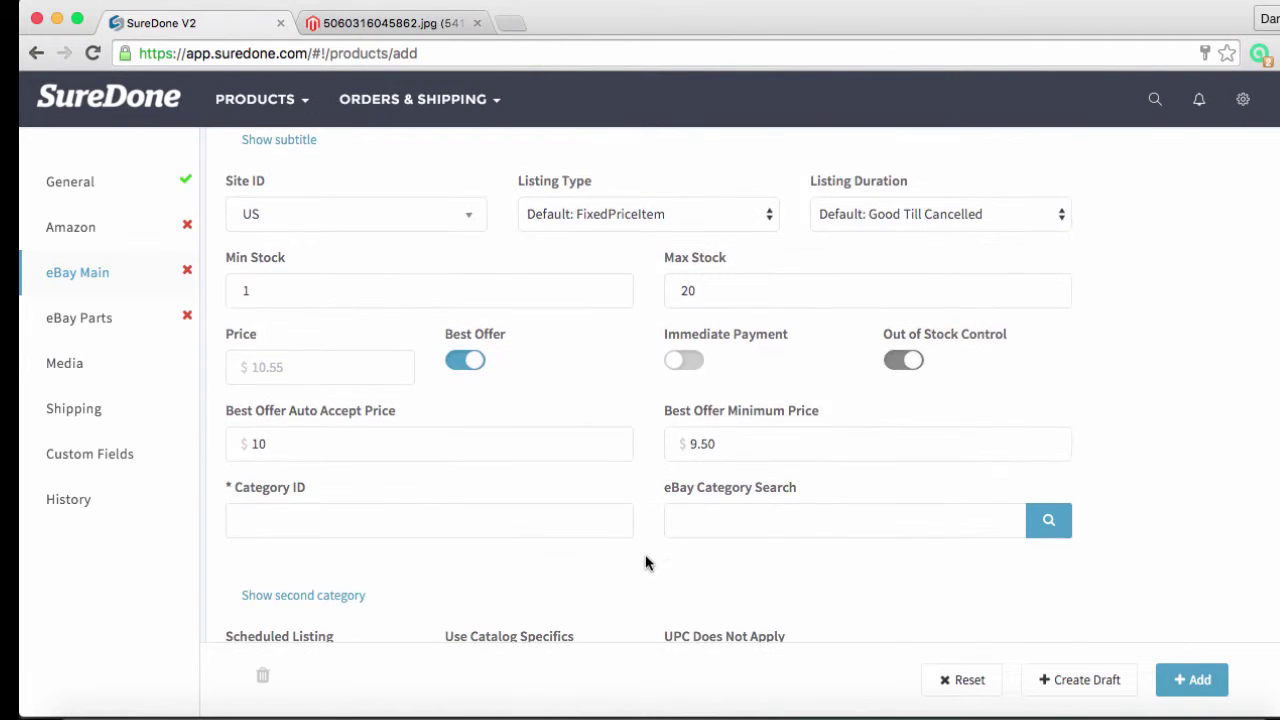
pyautogui.scroll(-1, 645, 555)
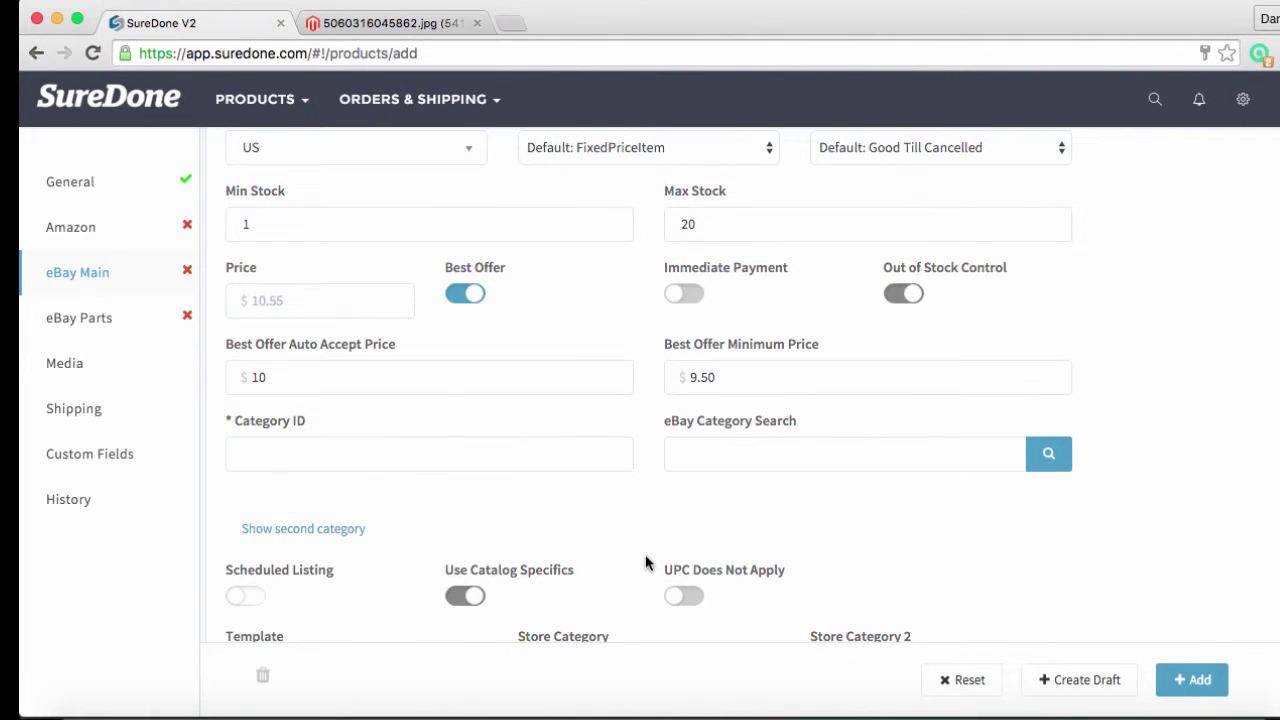
pyautogui.click(728, 460)
pyautogui.click(460, 460)
pyautogui.click(683, 454)
pyautogui.write('dog toy')
pyautogui.press('Return')
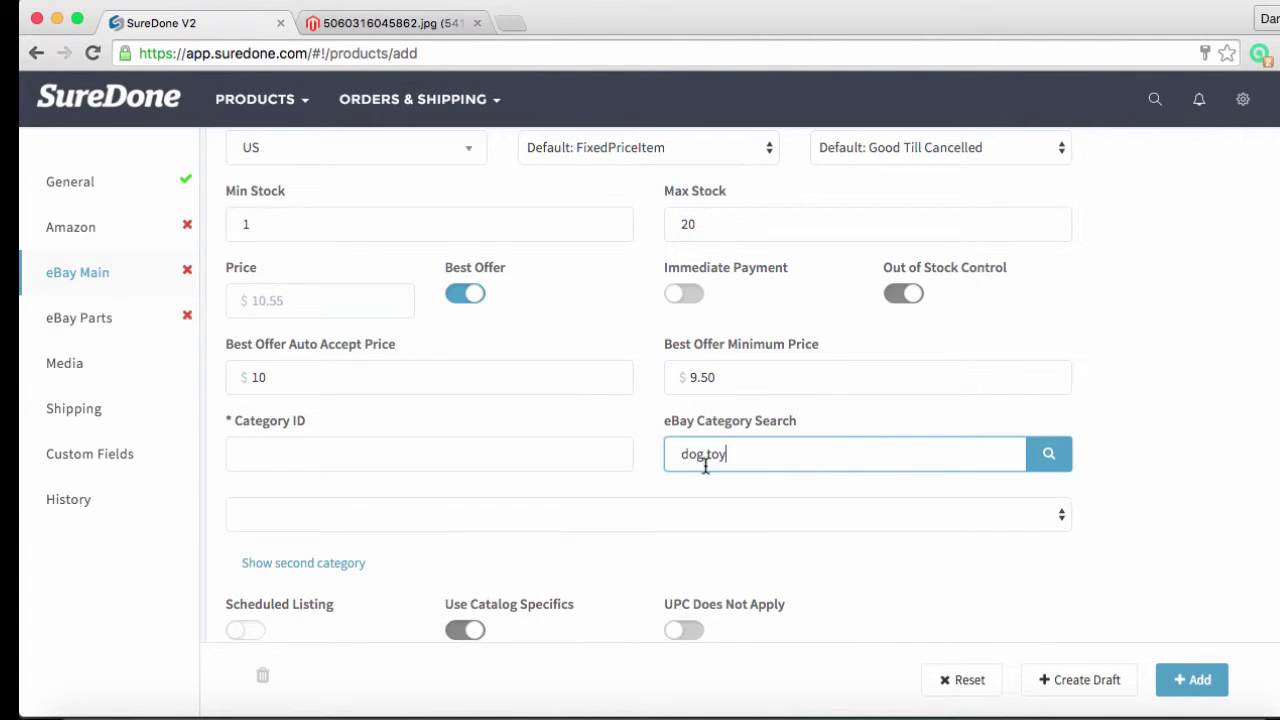
pyautogui.click(686, 515)
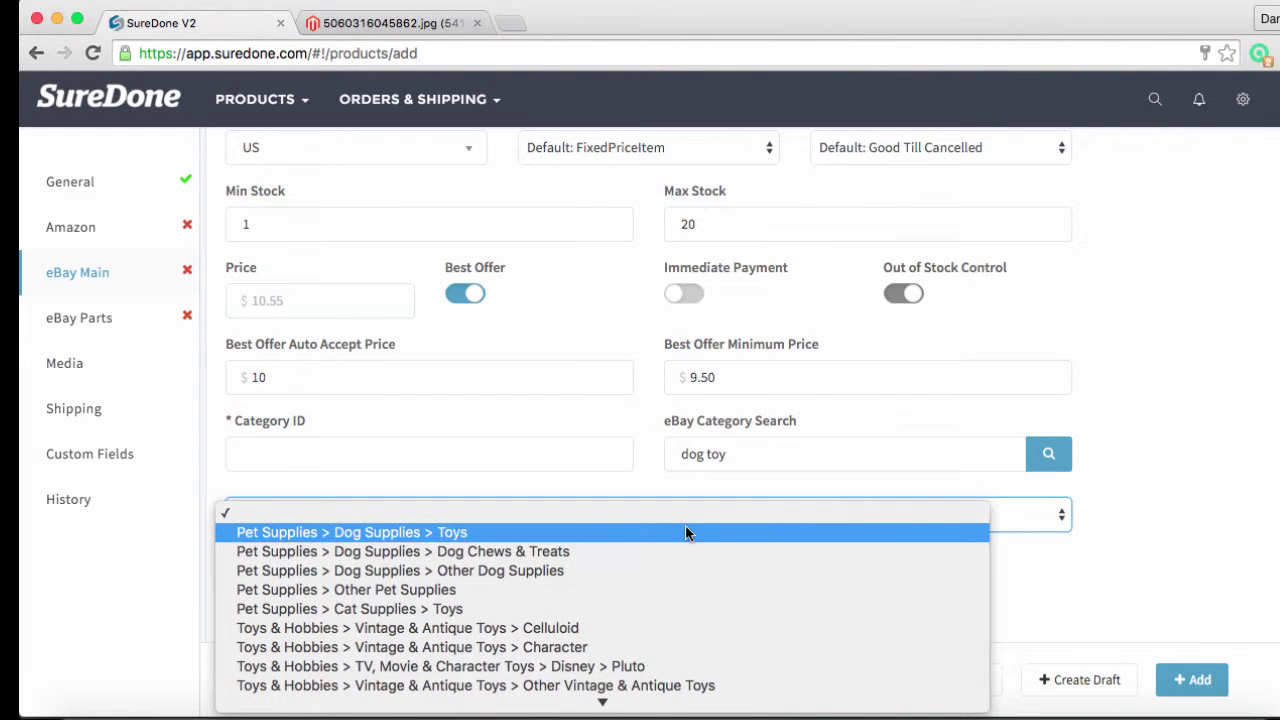
pyautogui.scroll(-1, 685, 562)
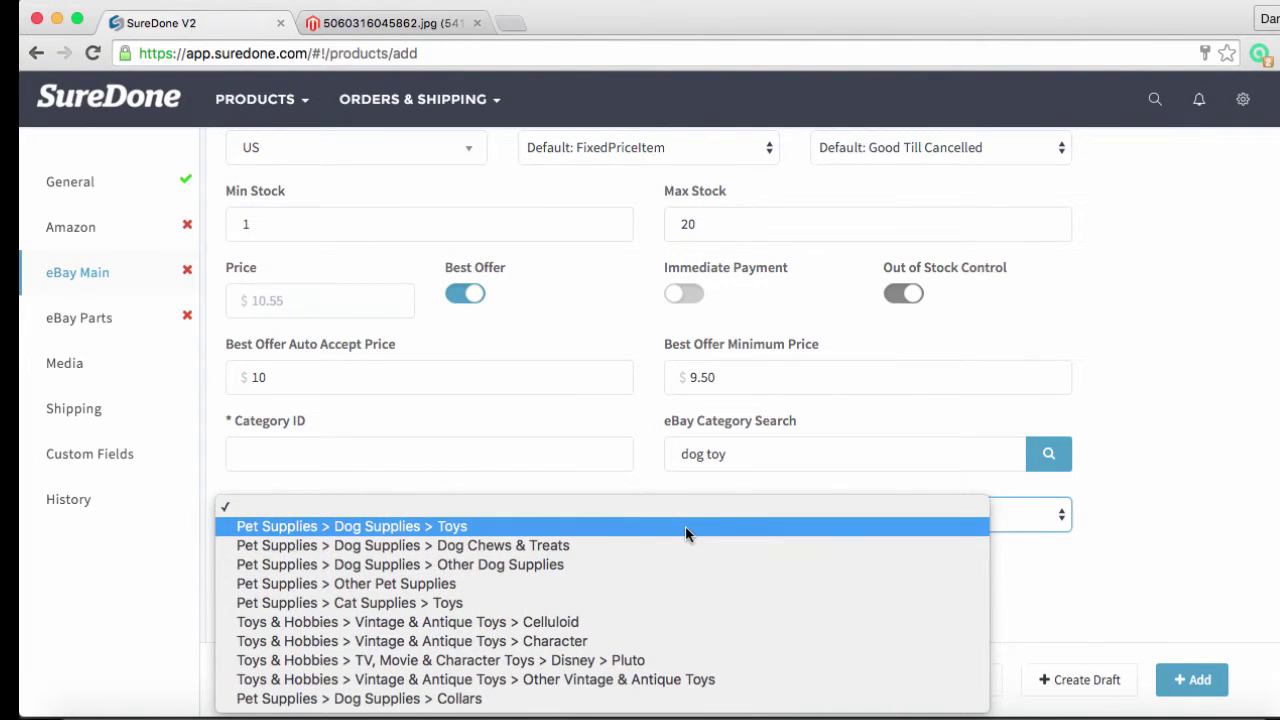
pyautogui.click(685, 526)
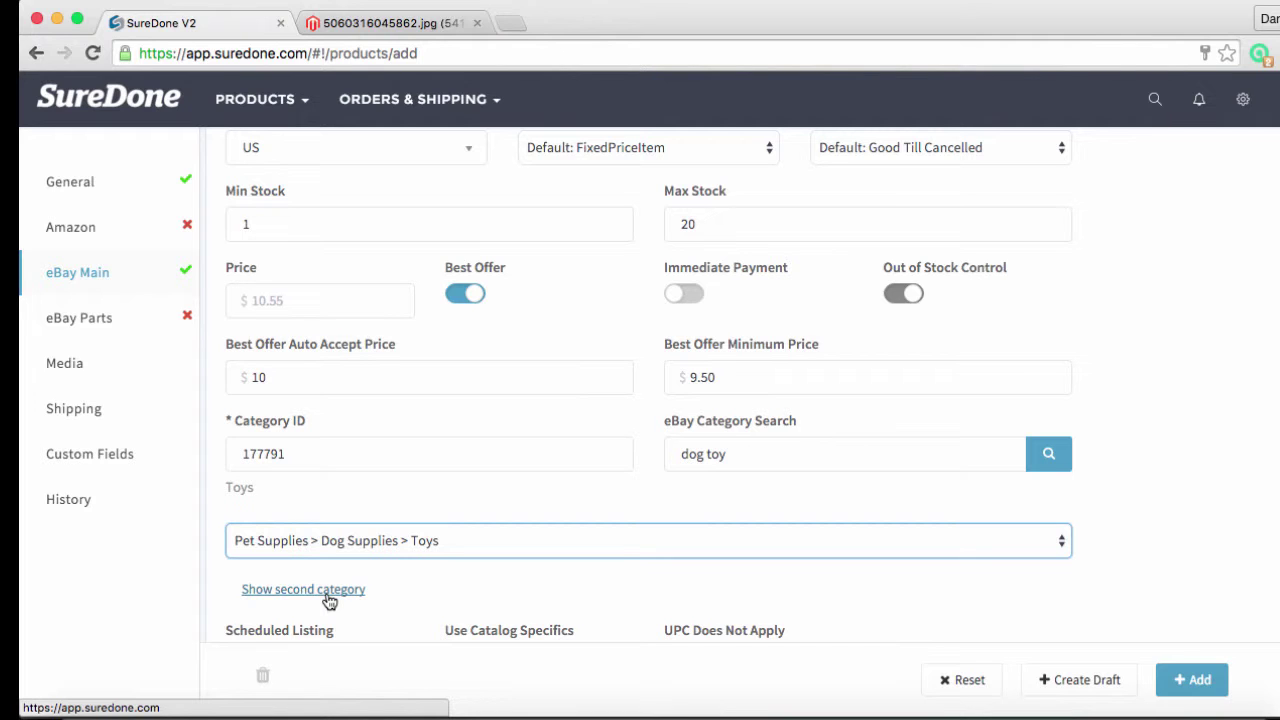
# In the eBay Item Specifics, set the Type to Stuffed Toy.
pyautogui.scroll(-5, 330, 600)
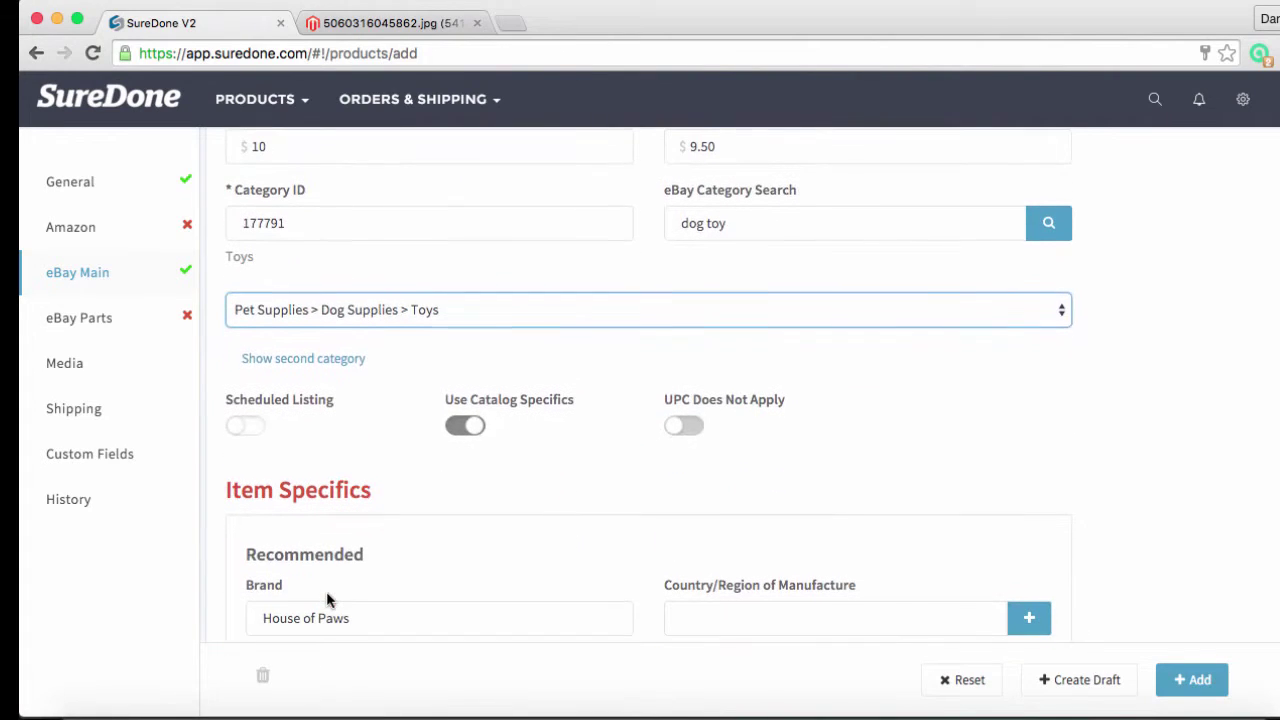
pyautogui.scroll(-5, 326, 598)
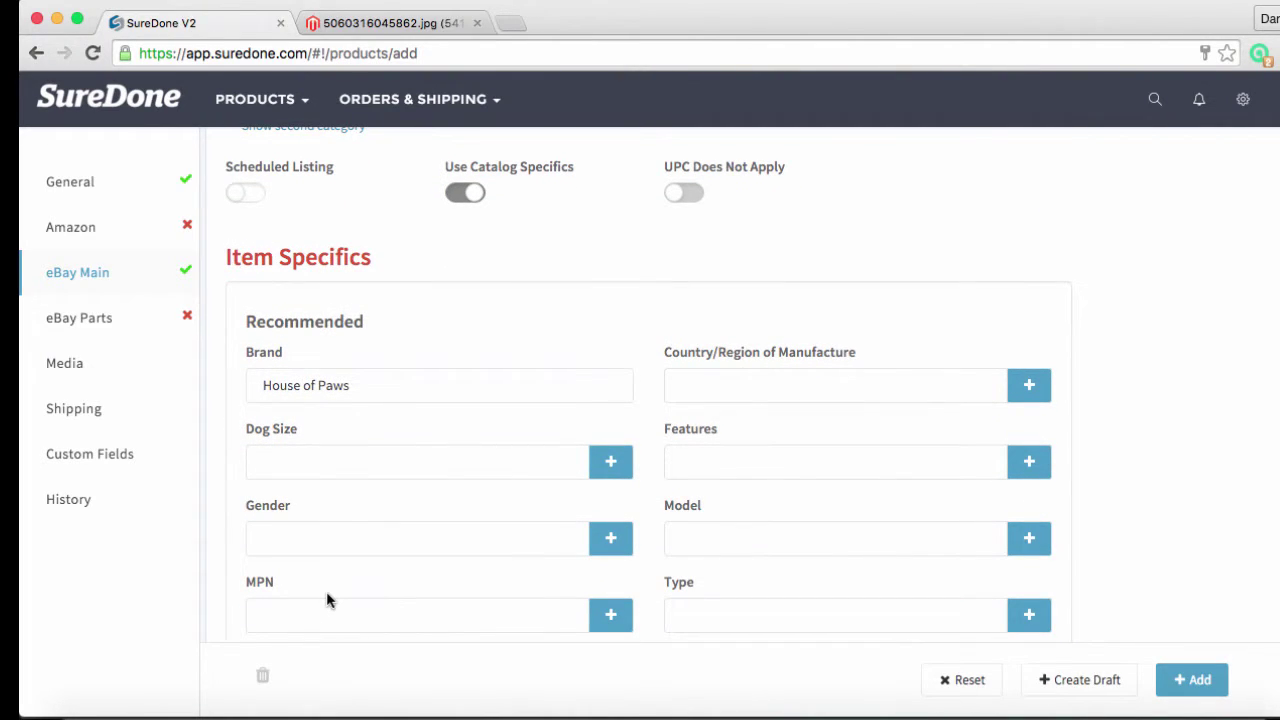
pyautogui.click(690, 604)
pyautogui.write('to')
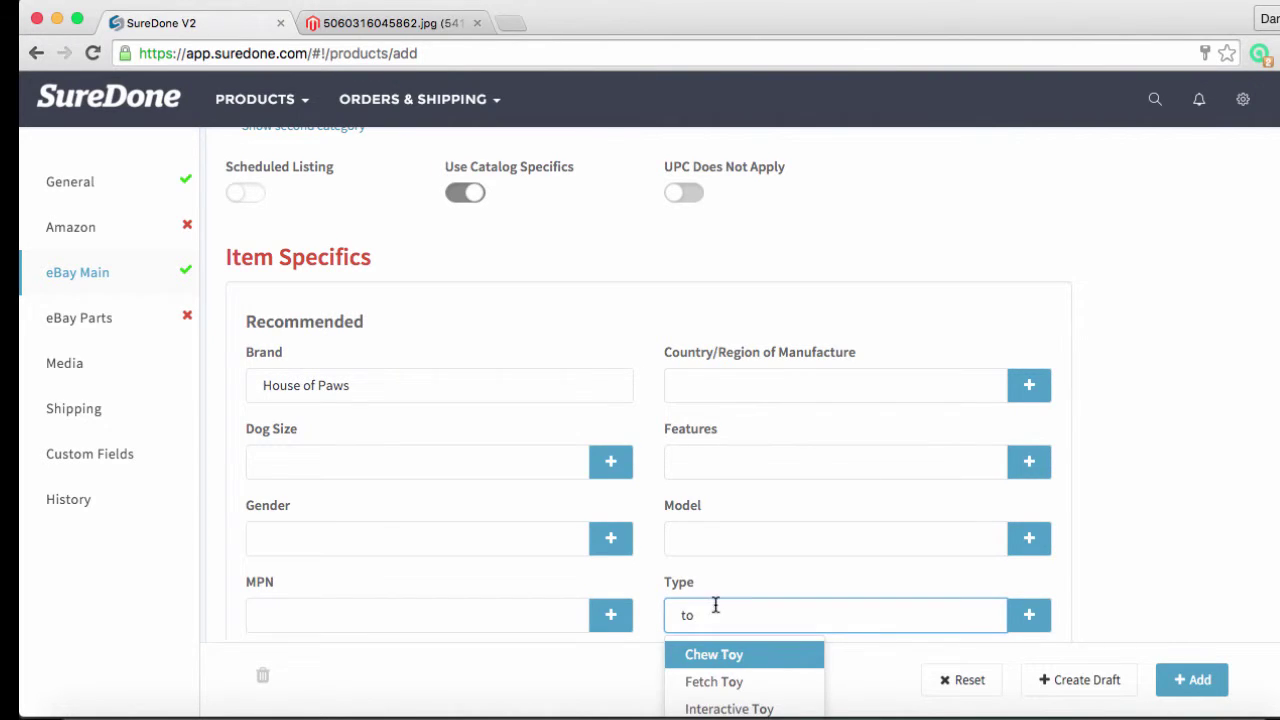
pyautogui.scroll(-2, 716, 605)
pyautogui.click(722, 679)
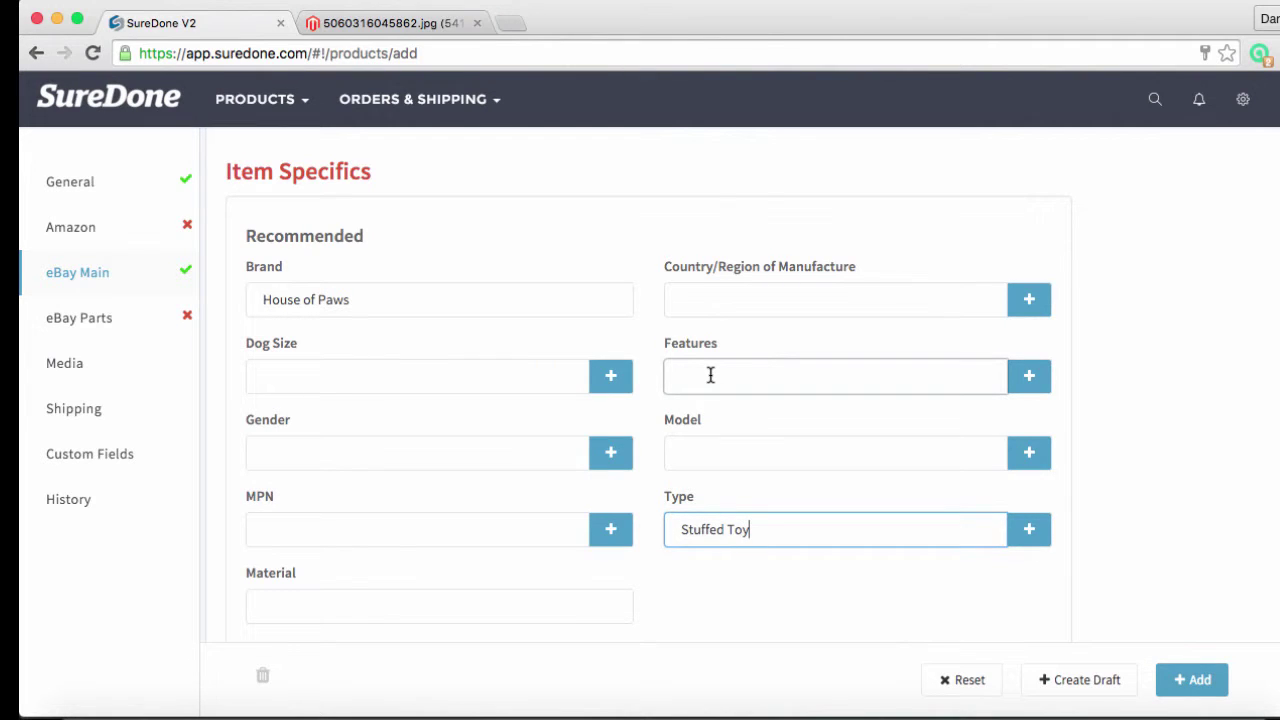
# Set the Material item specific to Canvas and the Features item specific to Teething Aid.
pyautogui.click(395, 594)
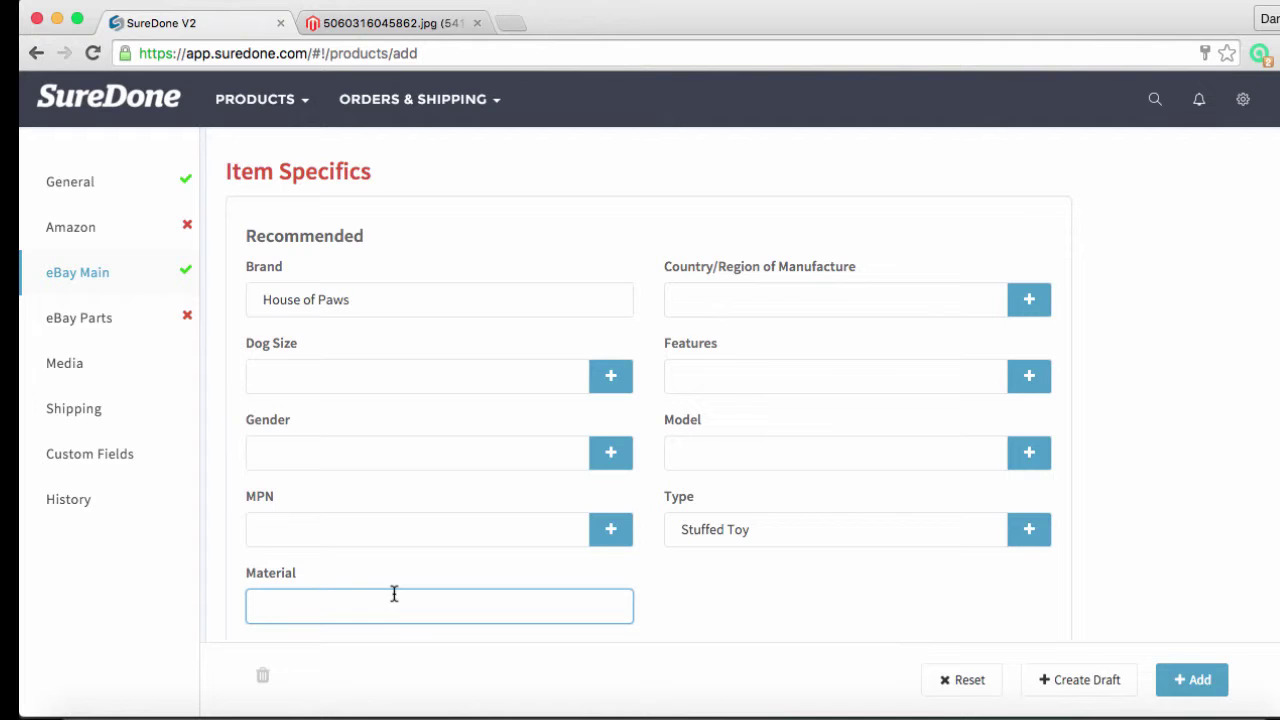
pyautogui.write('c')
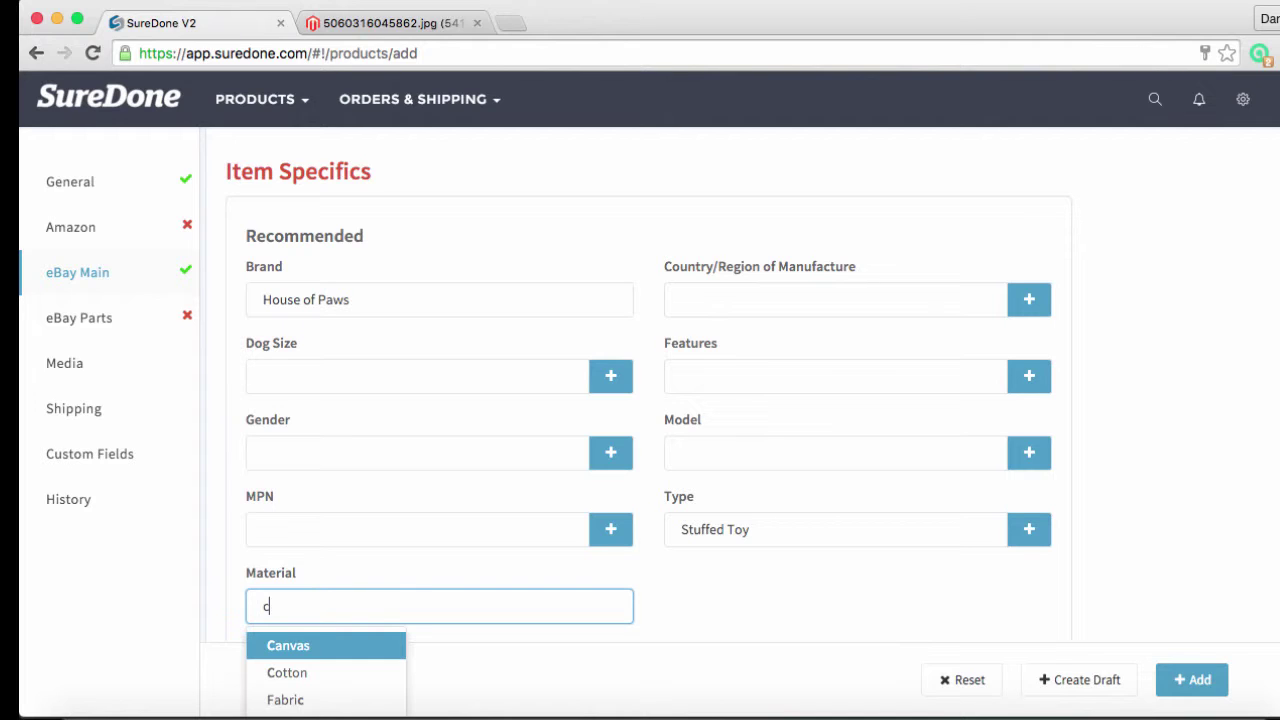
pyautogui.click(343, 647)
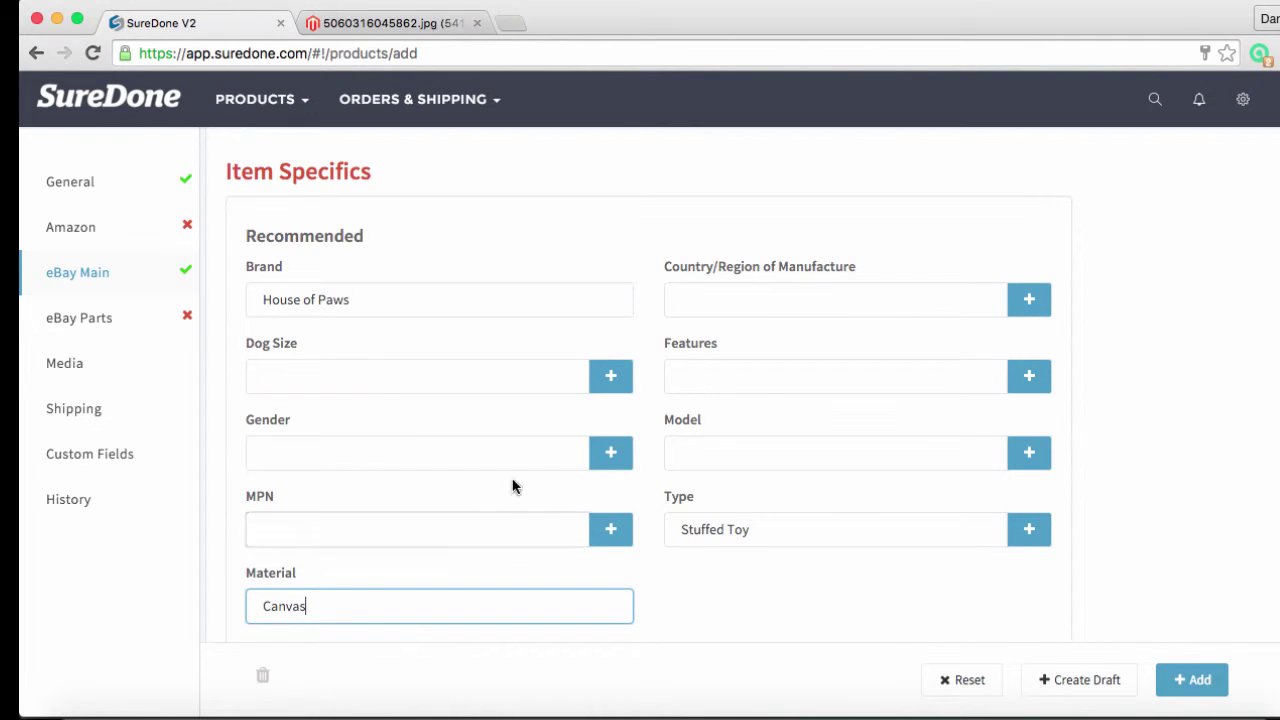
pyautogui.click(768, 380)
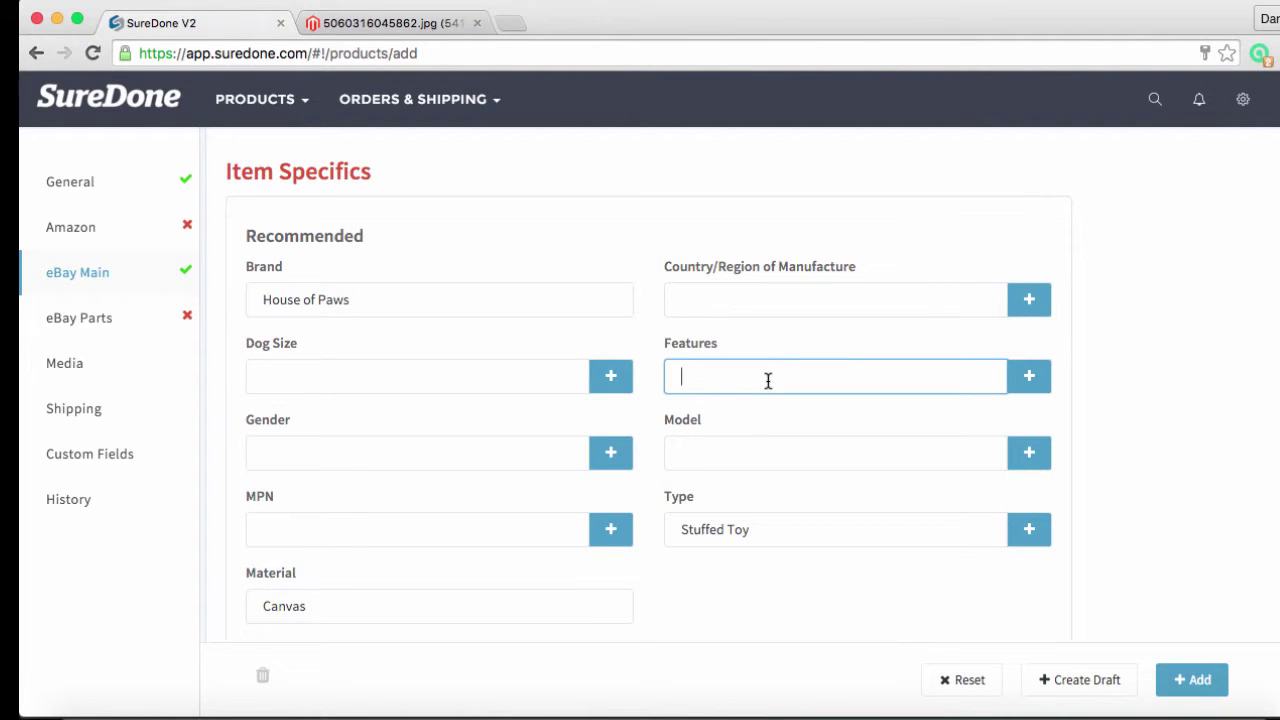
pyautogui.write('t')
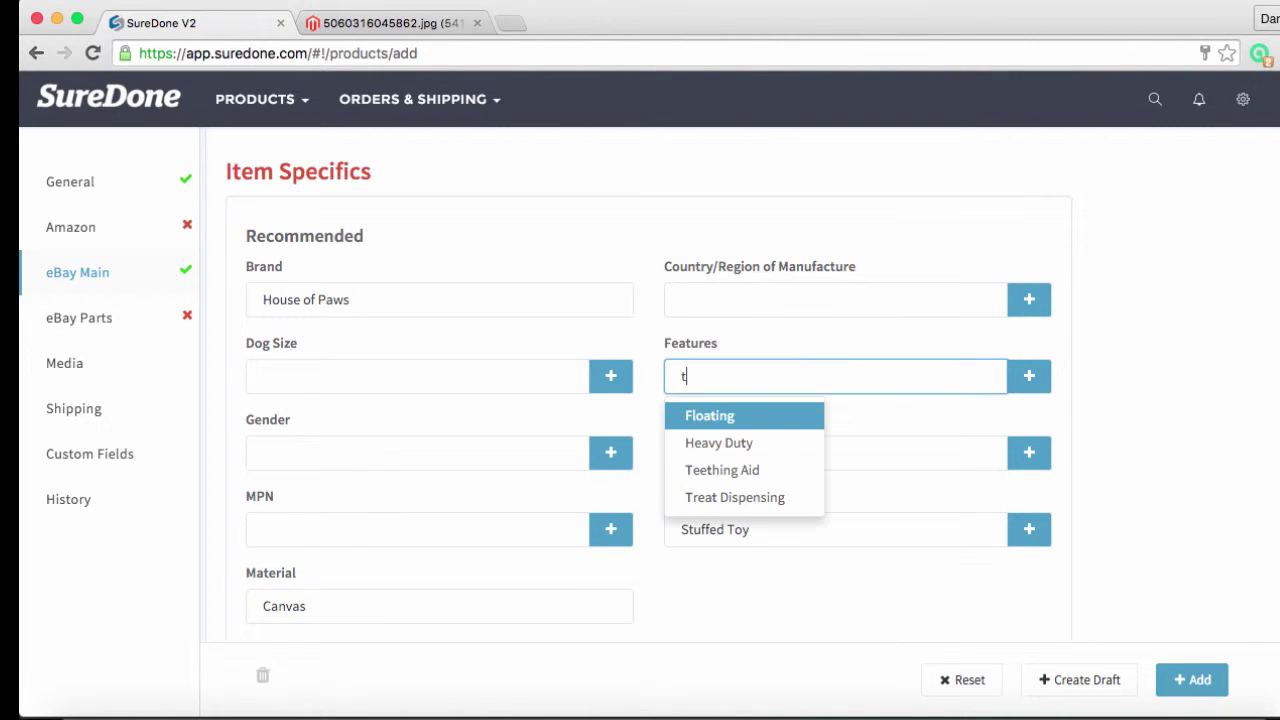
pyautogui.click(757, 469)
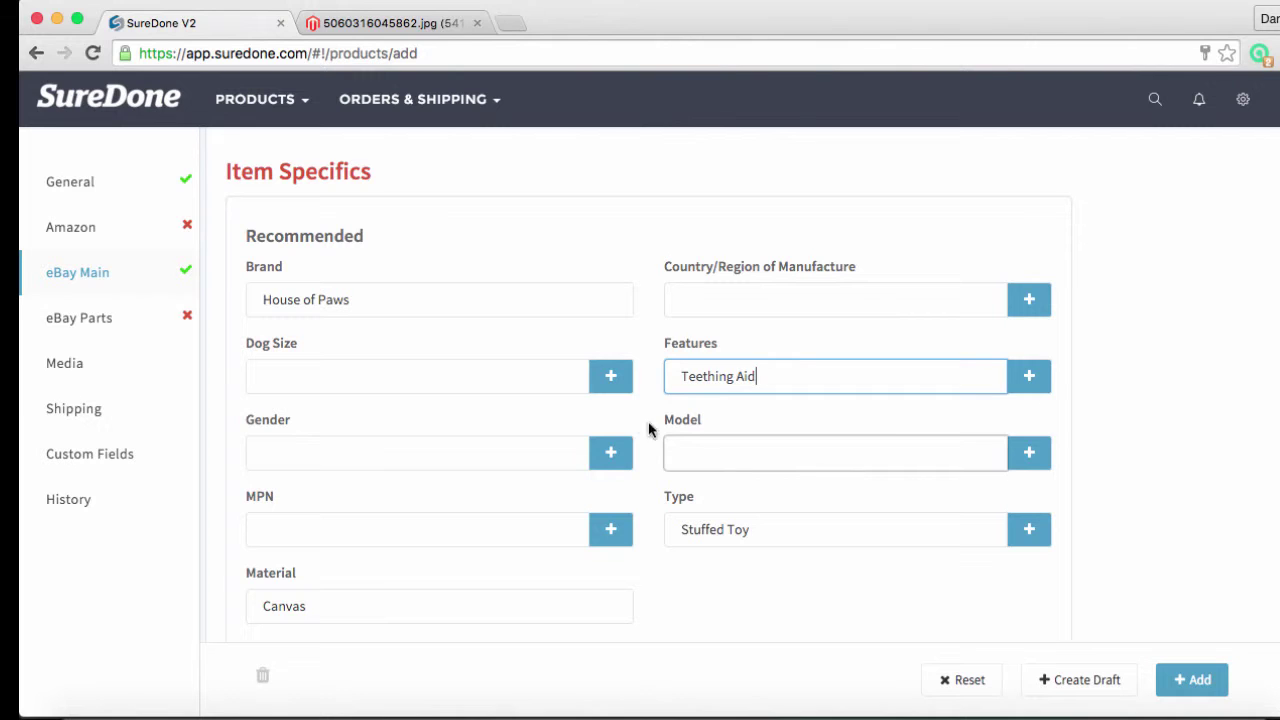
# Add the hare picture 5060316045862.jpg to the product's Media by copying its URL from the open valuepal.com image page.
pyautogui.click(64, 364)
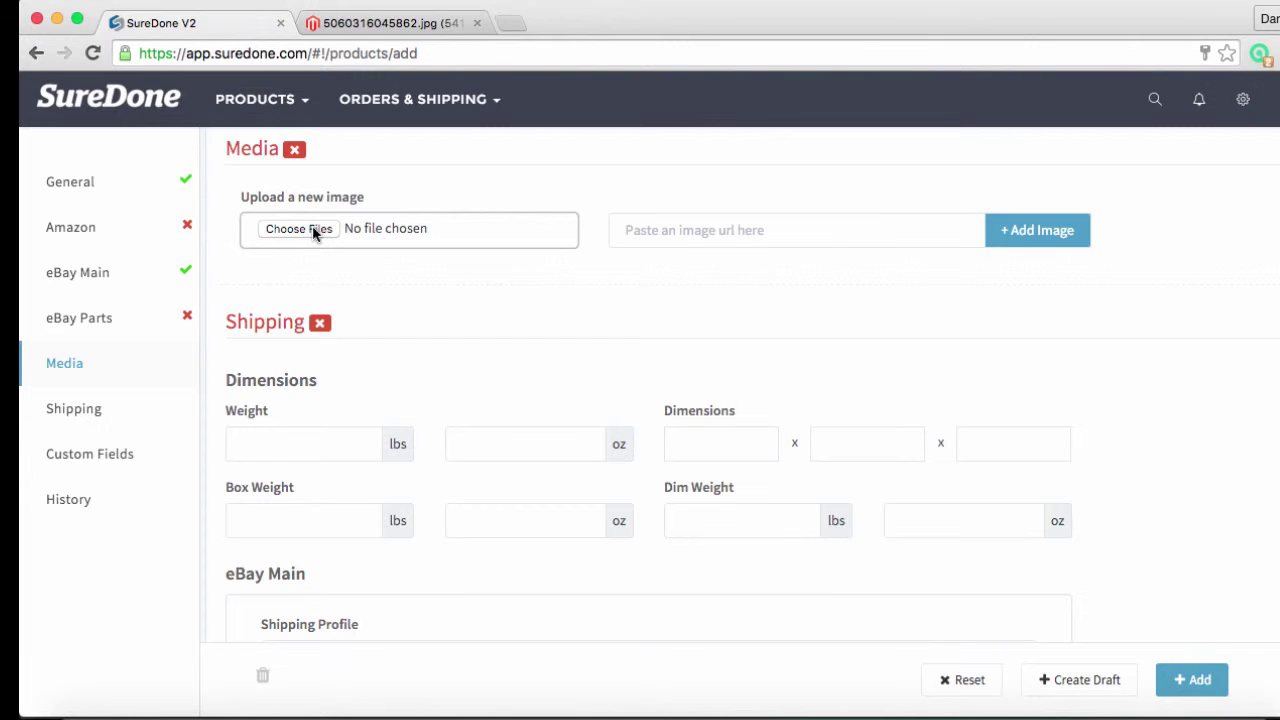
pyautogui.click(372, 23)
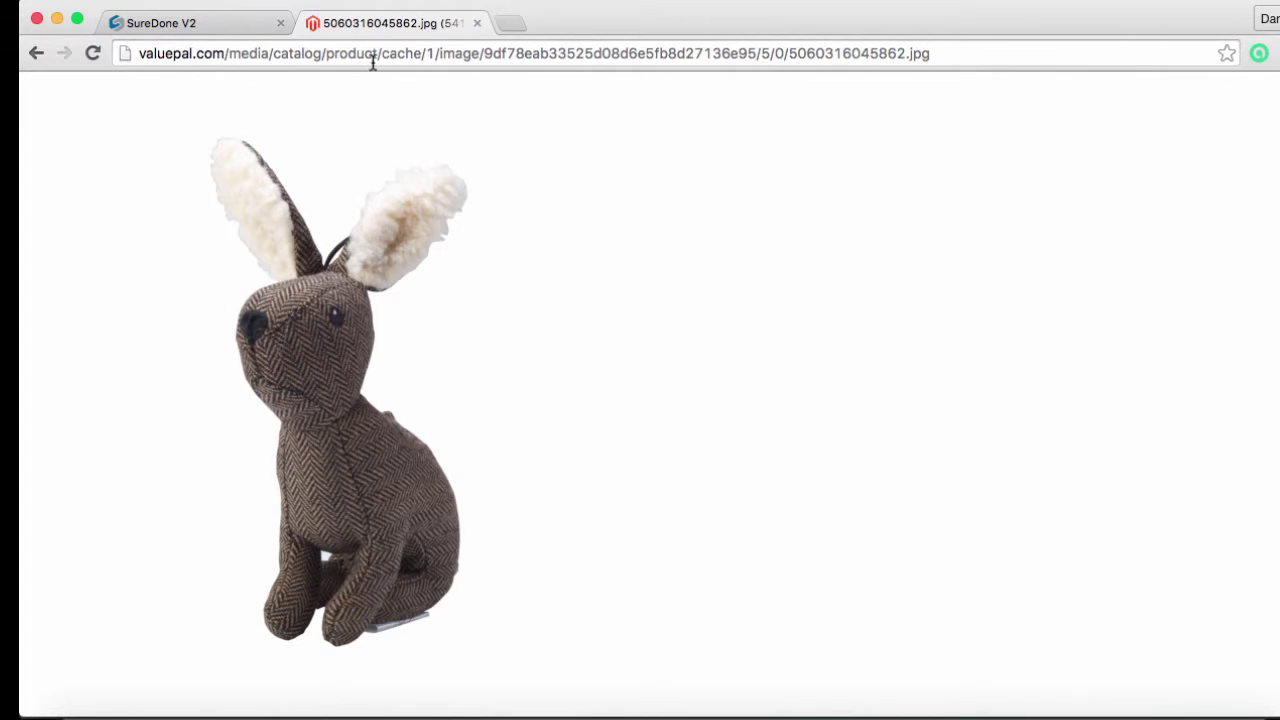
pyautogui.click(372, 62)
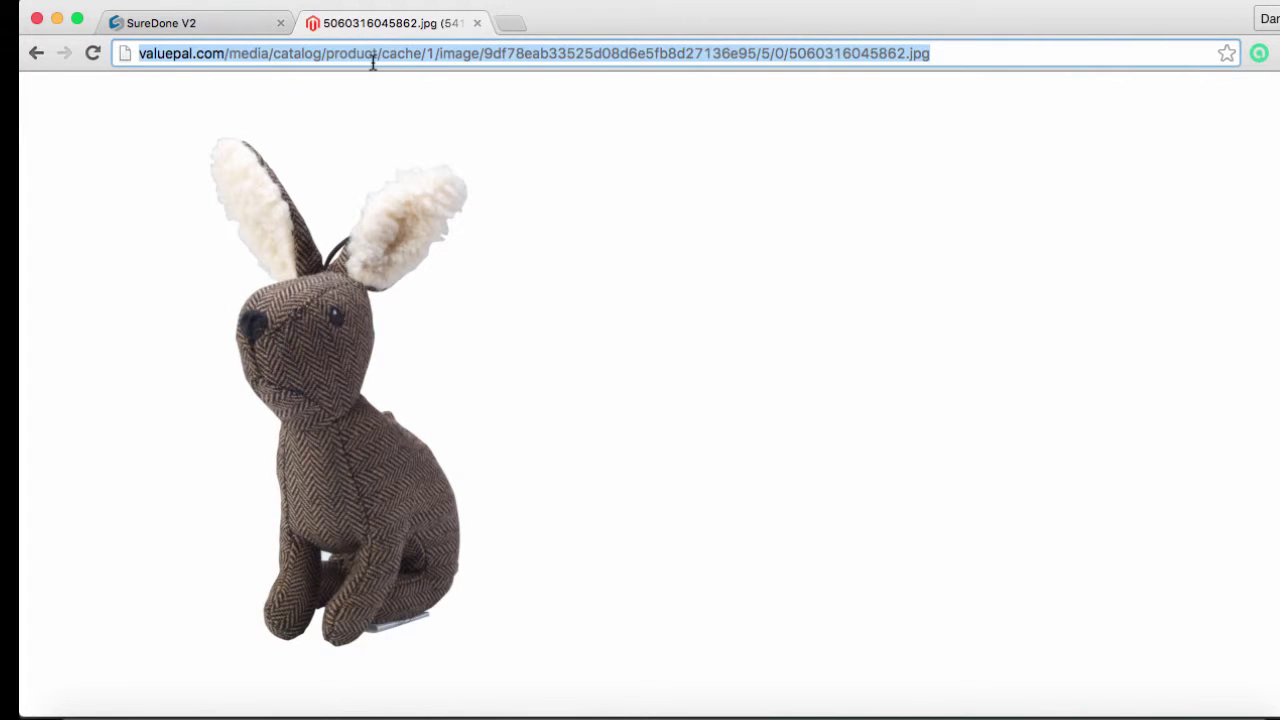
pyautogui.click(235, 27)
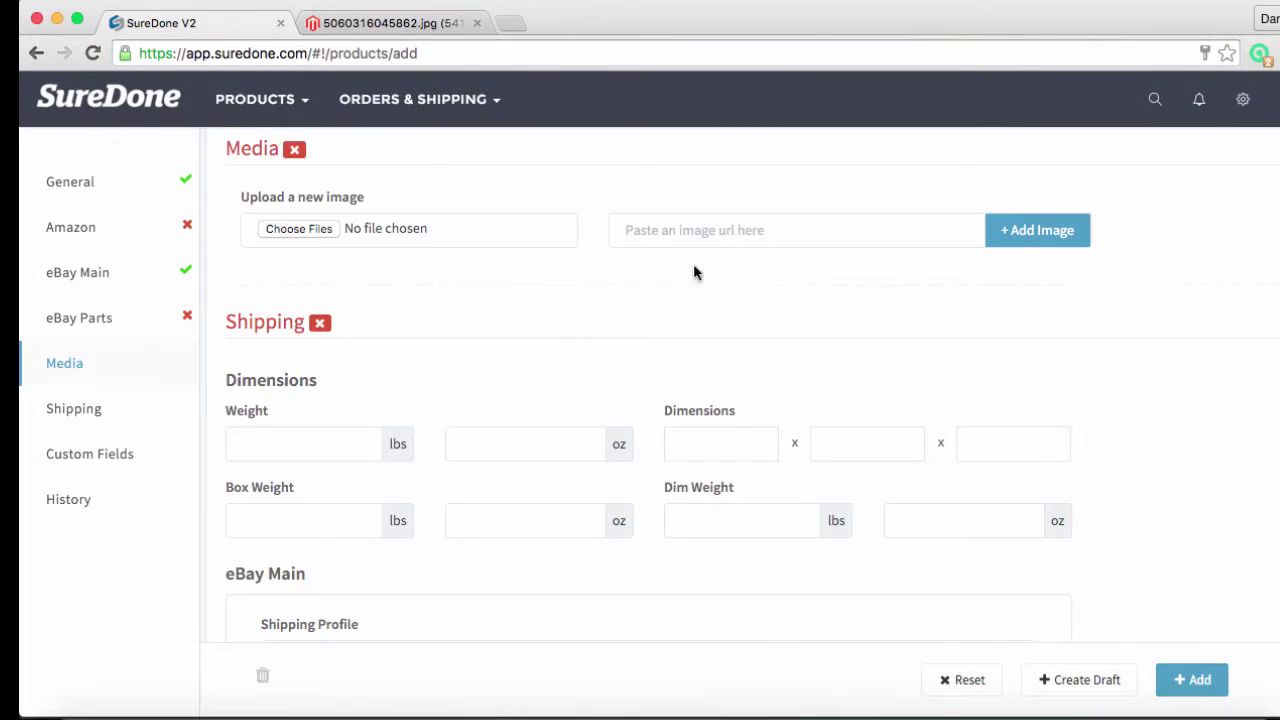
pyautogui.click(688, 231)
pyautogui.press('super+v')
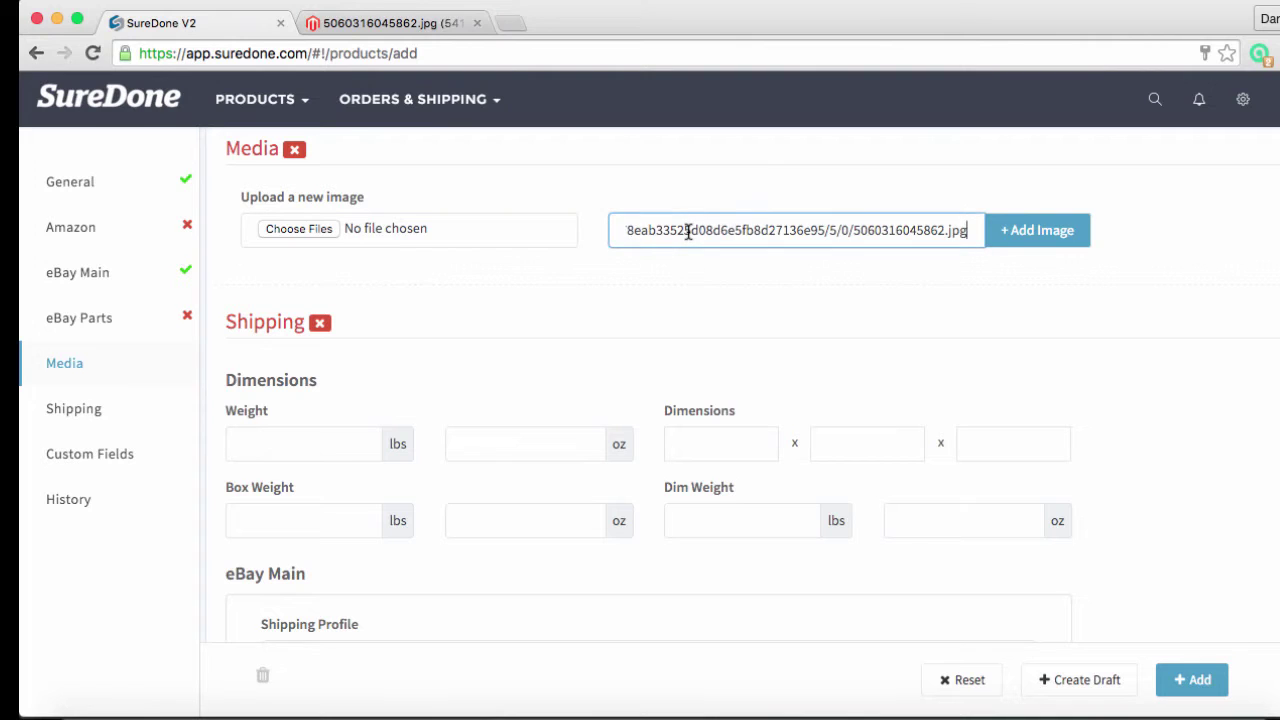
pyautogui.click(1020, 244)
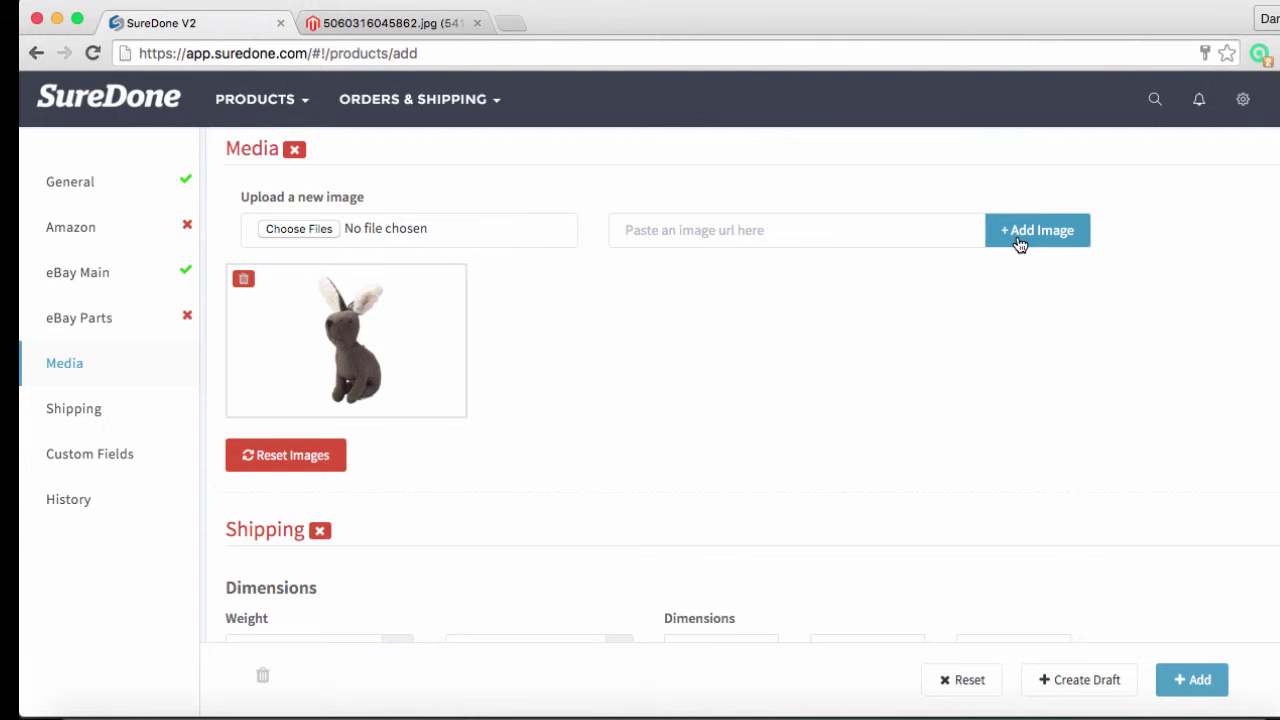
# Review the product's Shipping section, including the weight and dimension fields and the eBay Main shipping and return profiles.
pyautogui.scroll(-5, 891, 491)
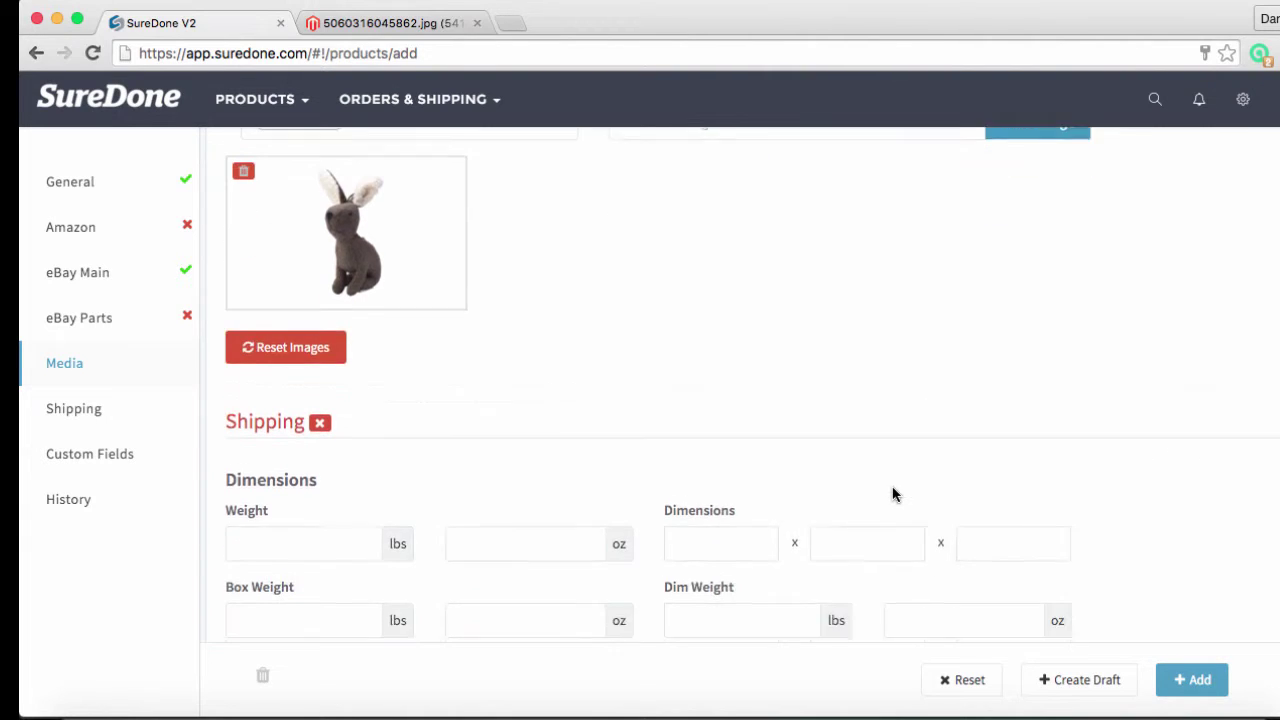
pyautogui.click(893, 491)
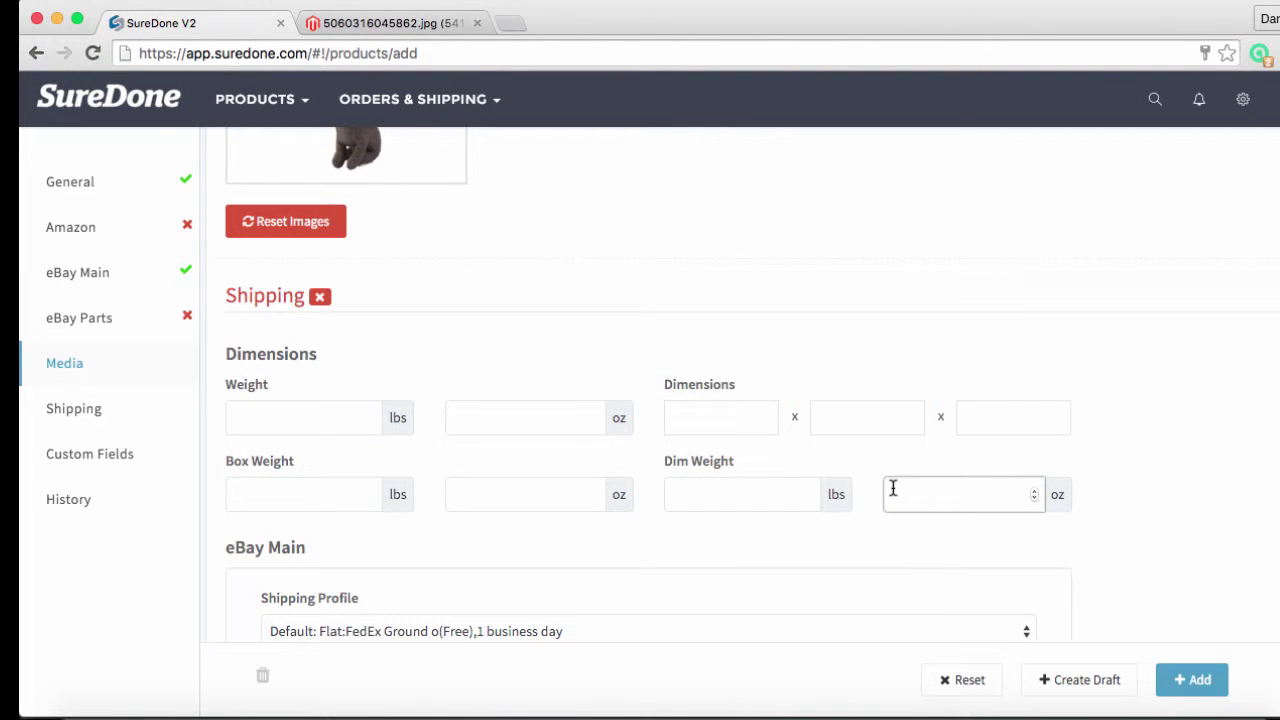
pyautogui.scroll(-3, 893, 490)
pyautogui.scroll(-3, 893, 492)
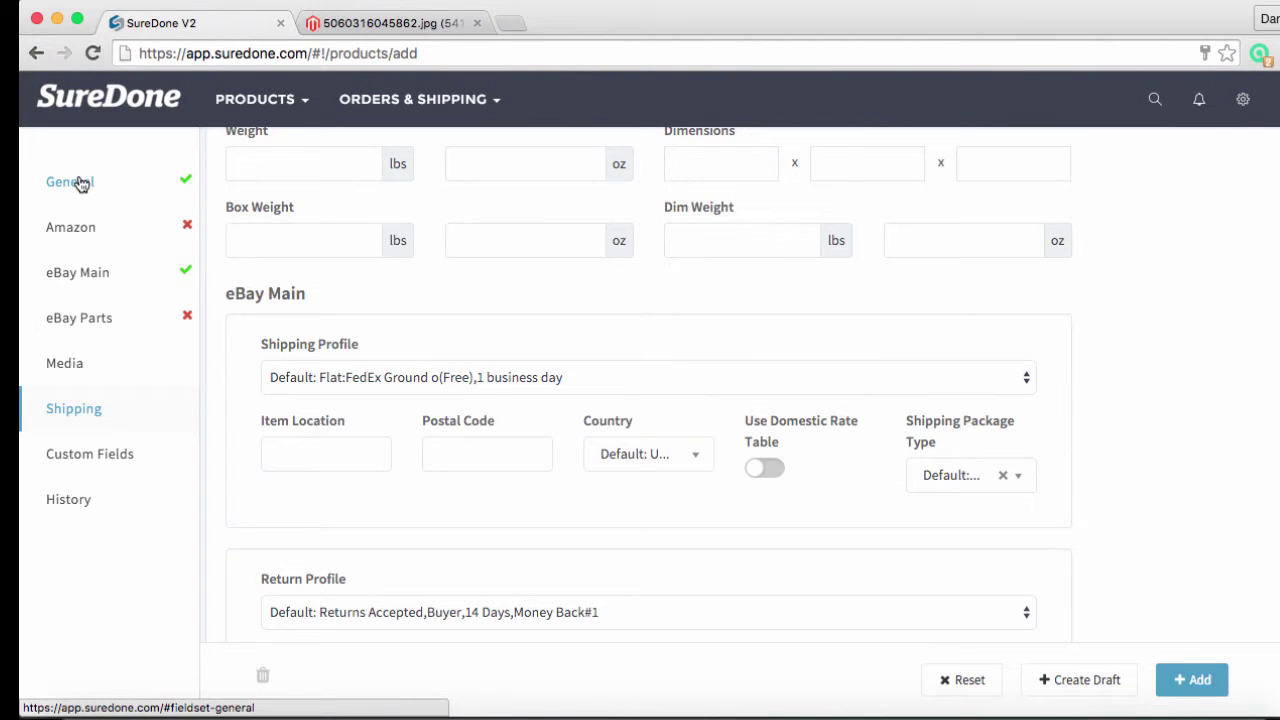
# In the General section, set the In Stock quantity to 1.
pyautogui.click(81, 184)
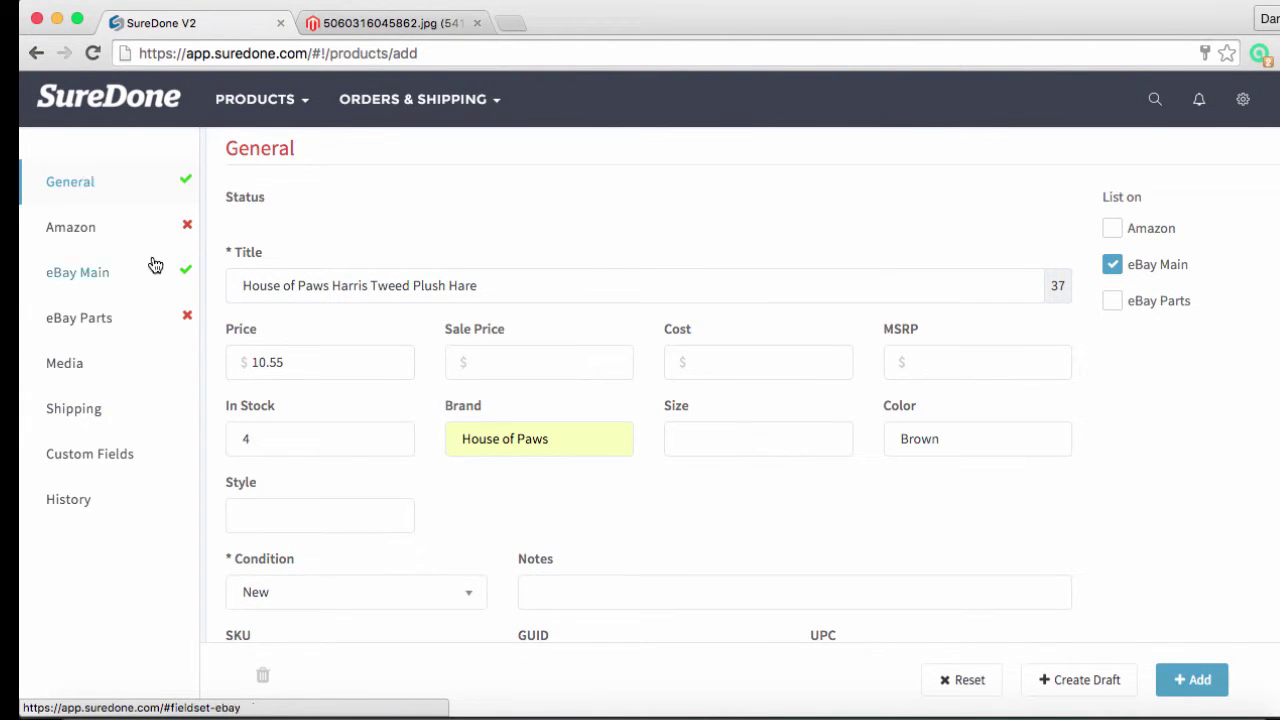
pyautogui.click(257, 441)
pyautogui.press('BackSpace')
pyautogui.write('1')
pyautogui.click(210, 460)
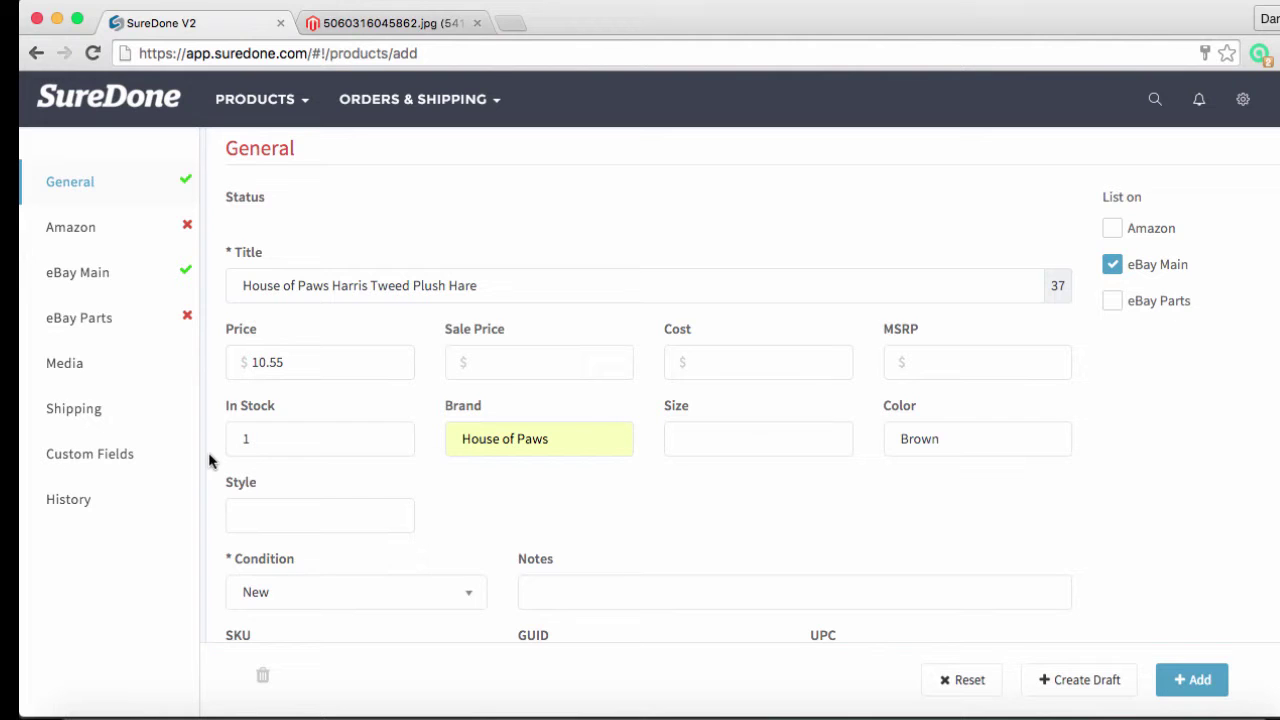
# In the eBay Main section, set the Listing Type to Auction and the Listing Duration to 10 Days.
pyautogui.click(89, 290)
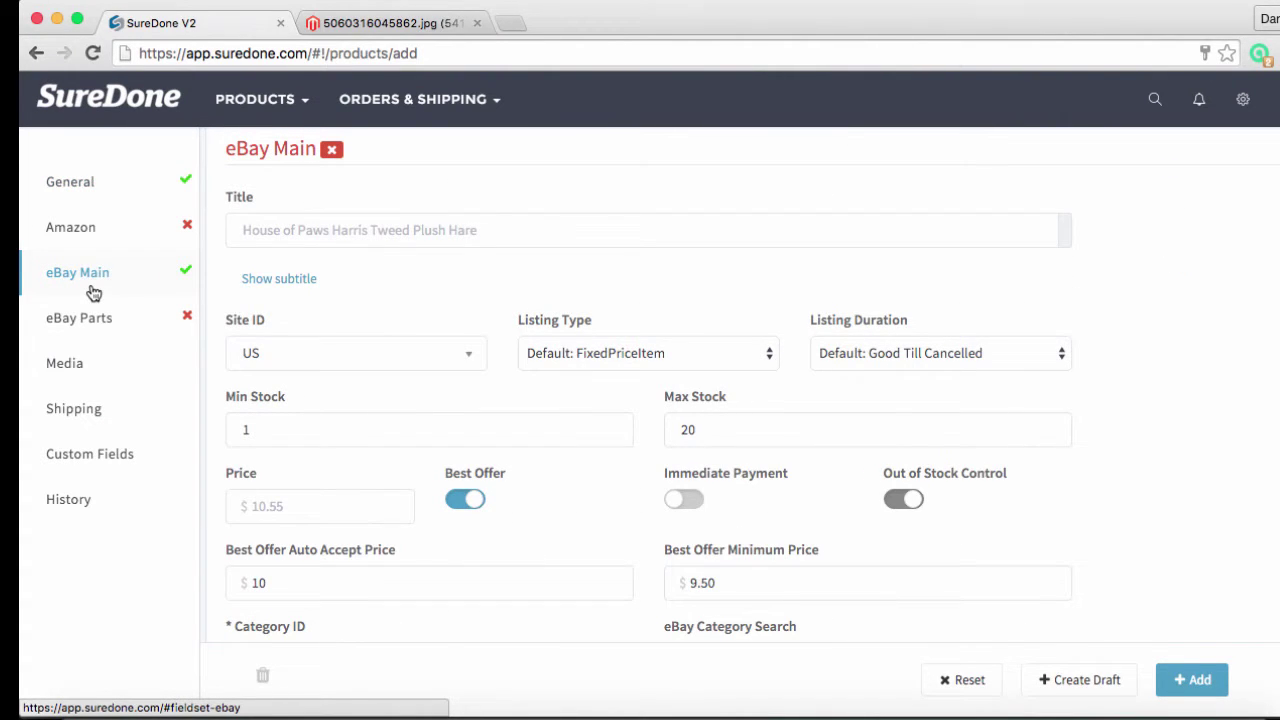
pyautogui.click(250, 425)
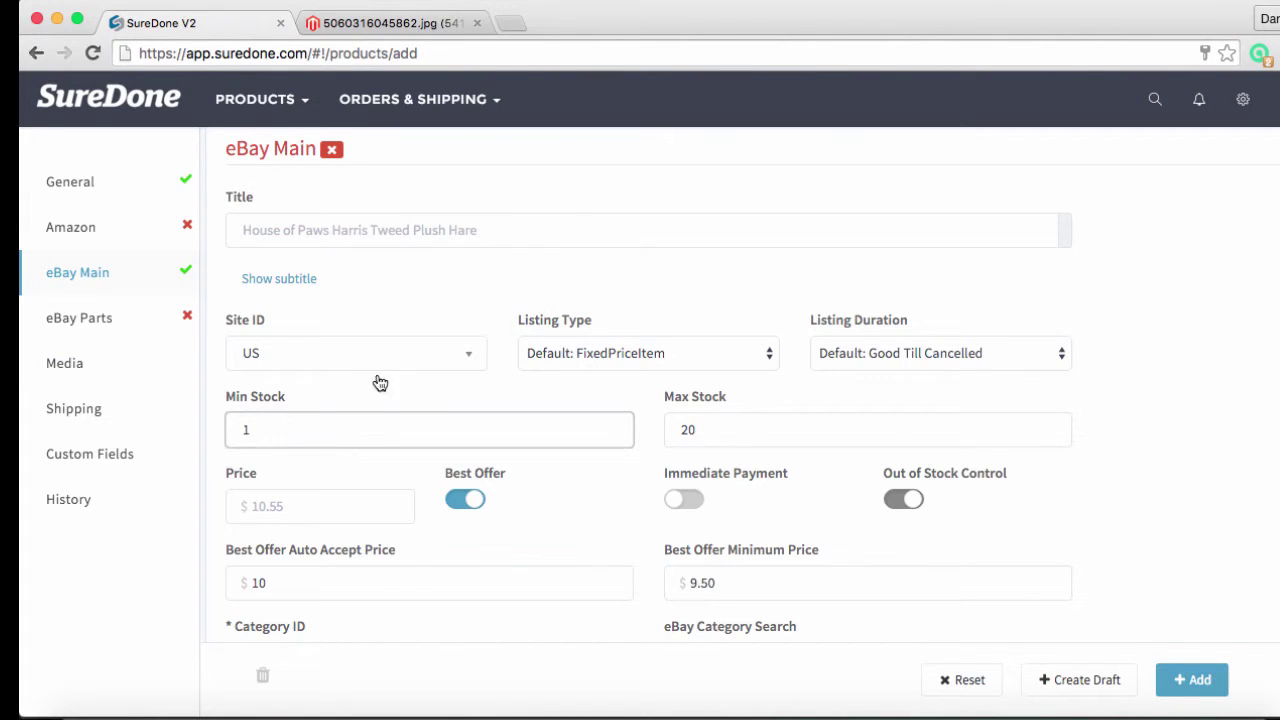
pyautogui.click(538, 295)
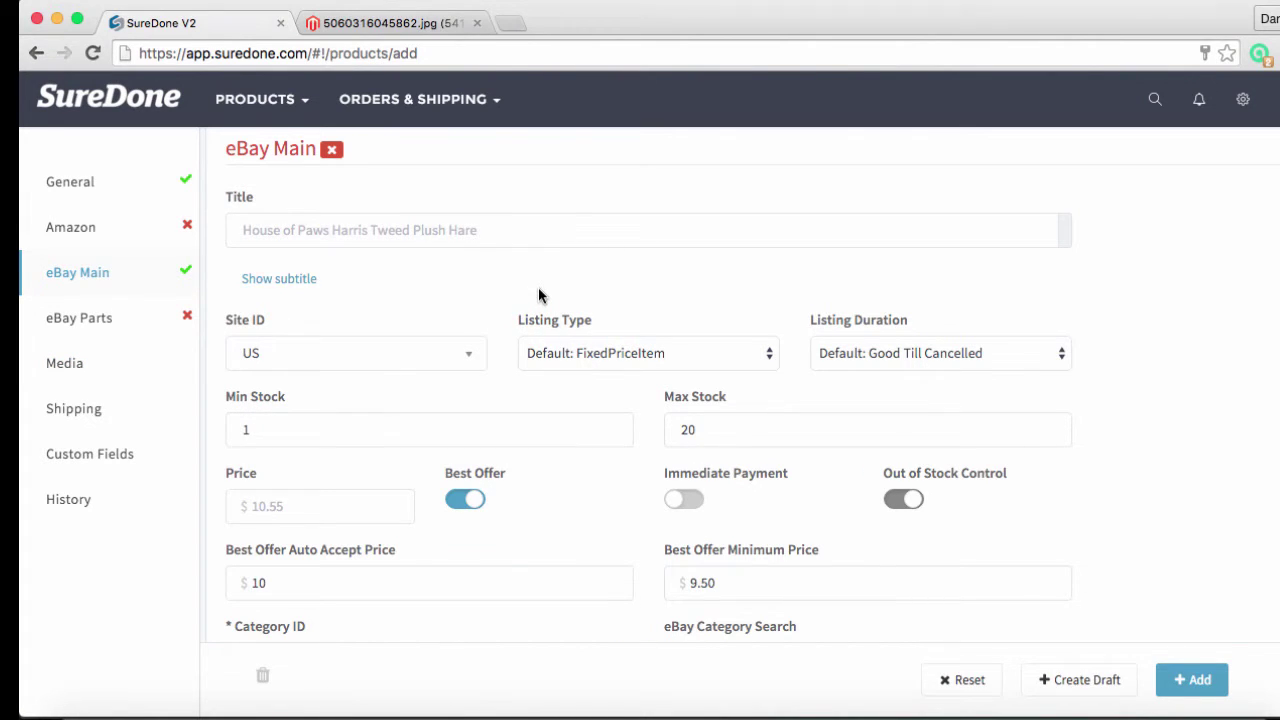
pyautogui.click(595, 352)
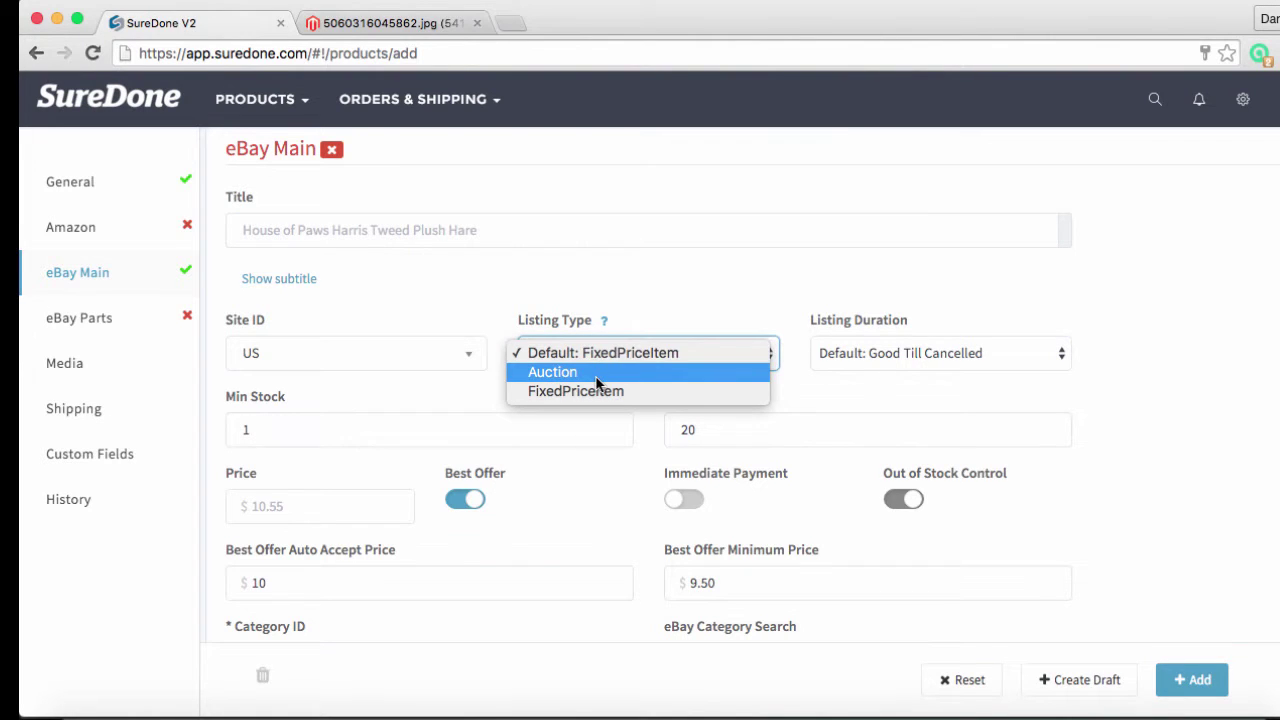
pyautogui.click(596, 375)
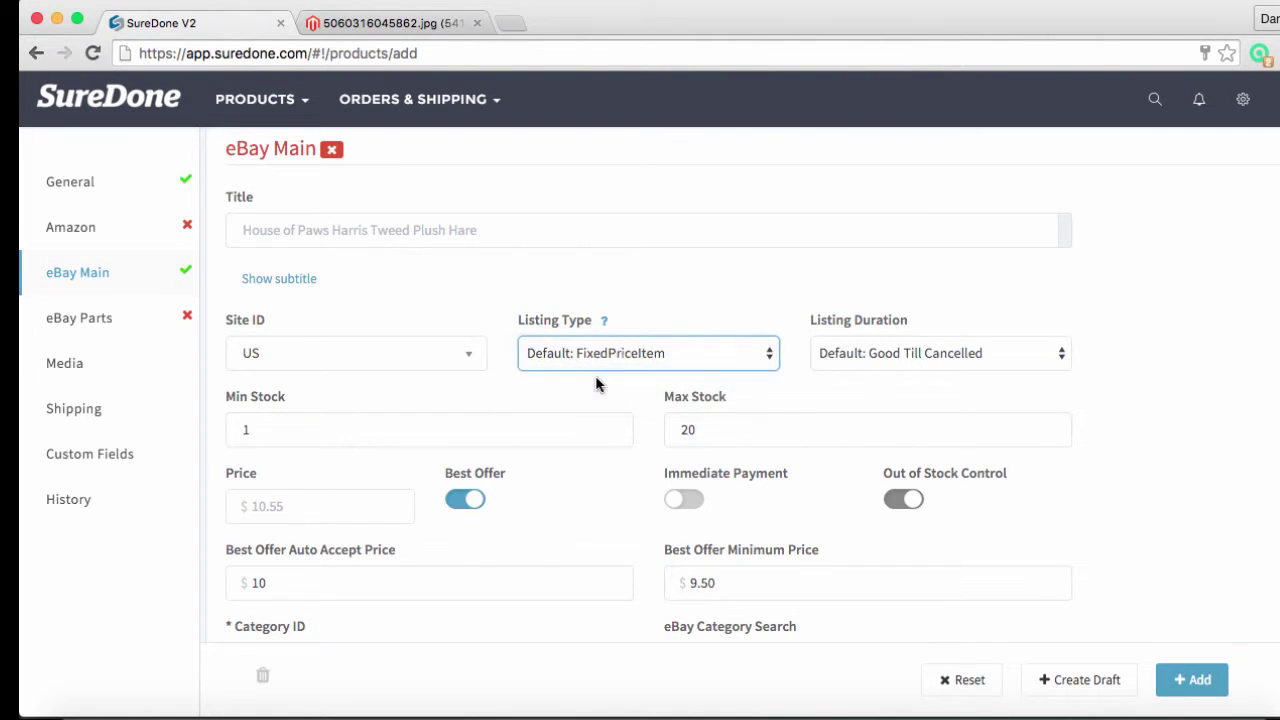
pyautogui.click(848, 353)
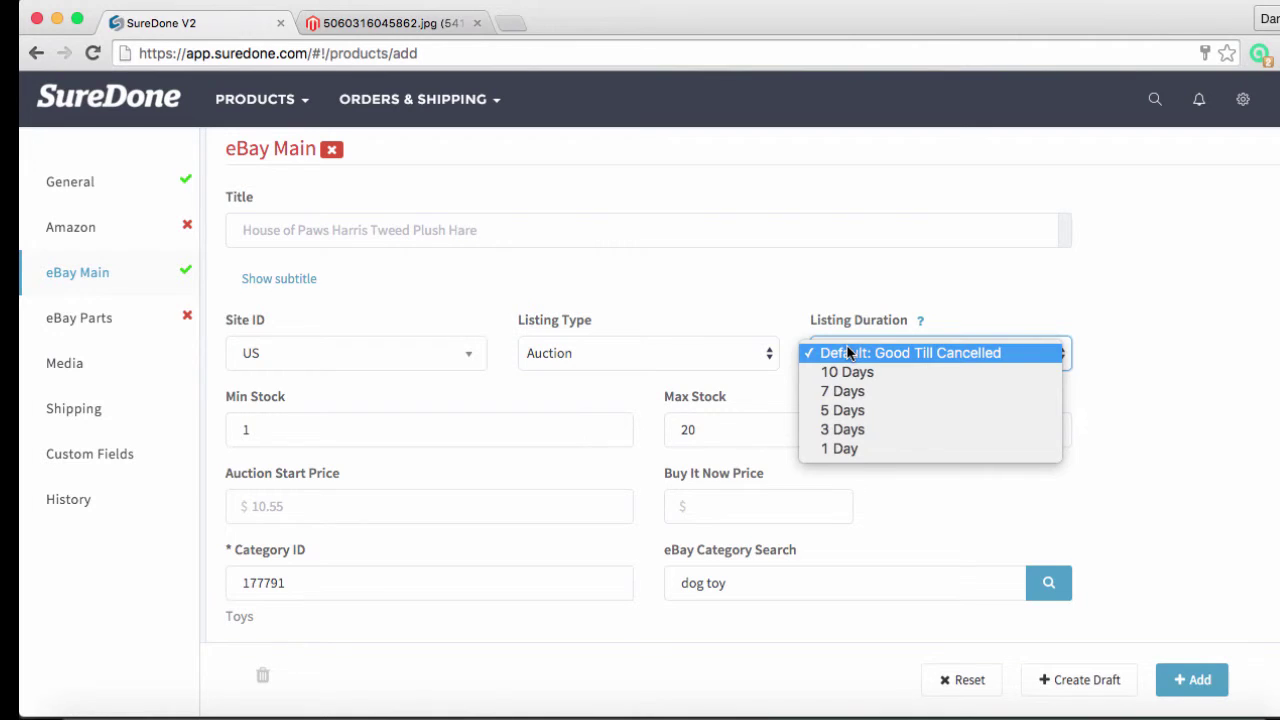
pyautogui.click(848, 374)
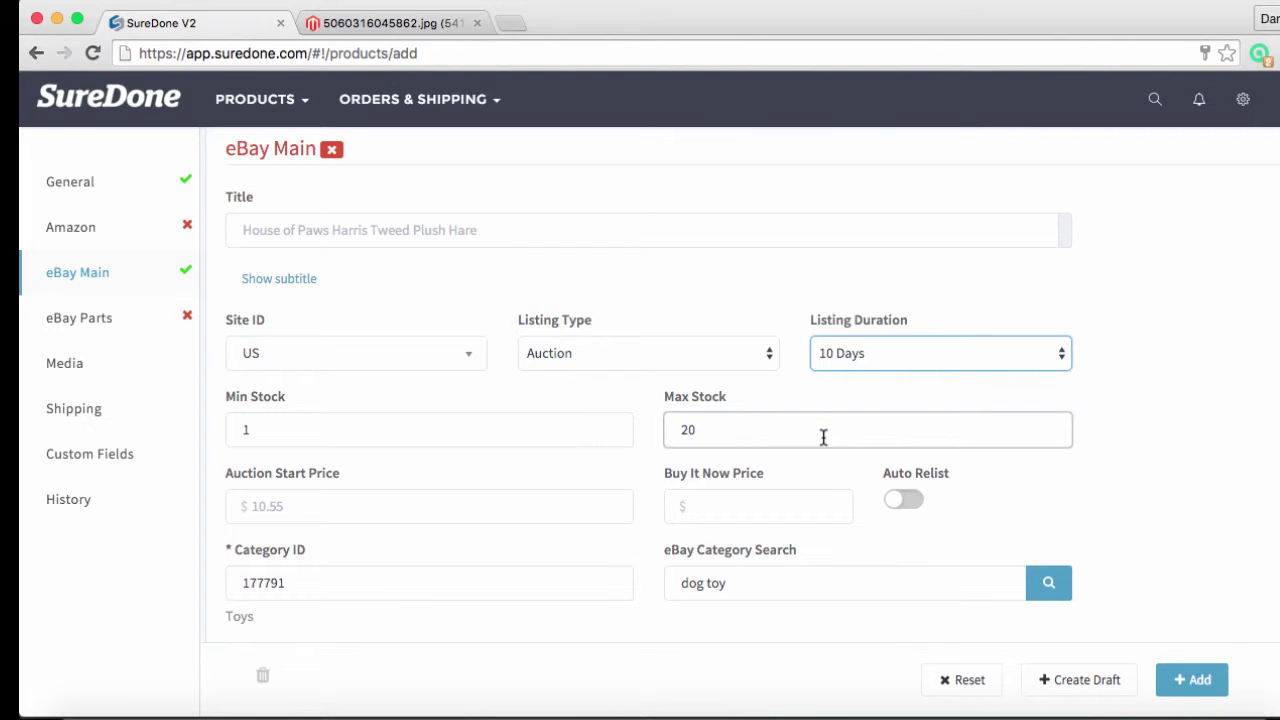
# Clear the Max Stock and Min Stock values for the eBay Main auction.
pyautogui.click(791, 428)
pyautogui.press('BackSpace')
pyautogui.press('BackSpace')
pyautogui.click(546, 431)
pyautogui.press('BackSpace')
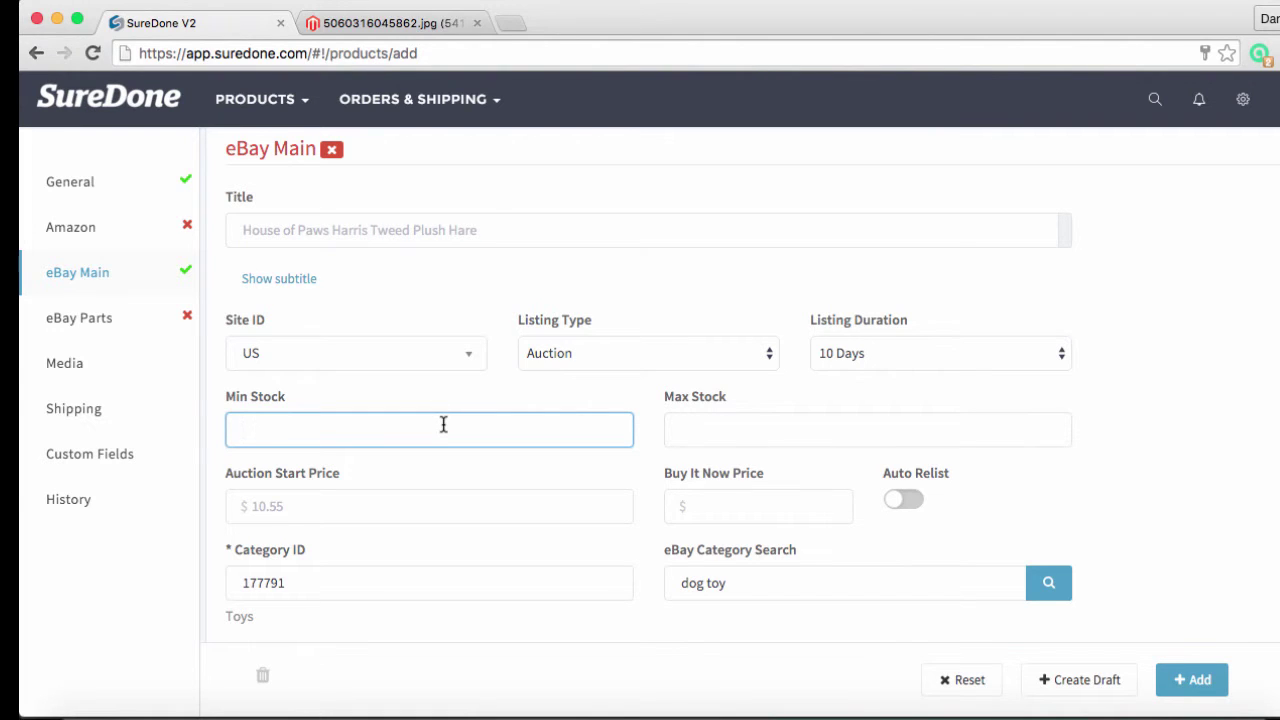
# Set the Auction Start Price to 4.00 and the Buy It Now Price to 10.55.
pyautogui.click(397, 507)
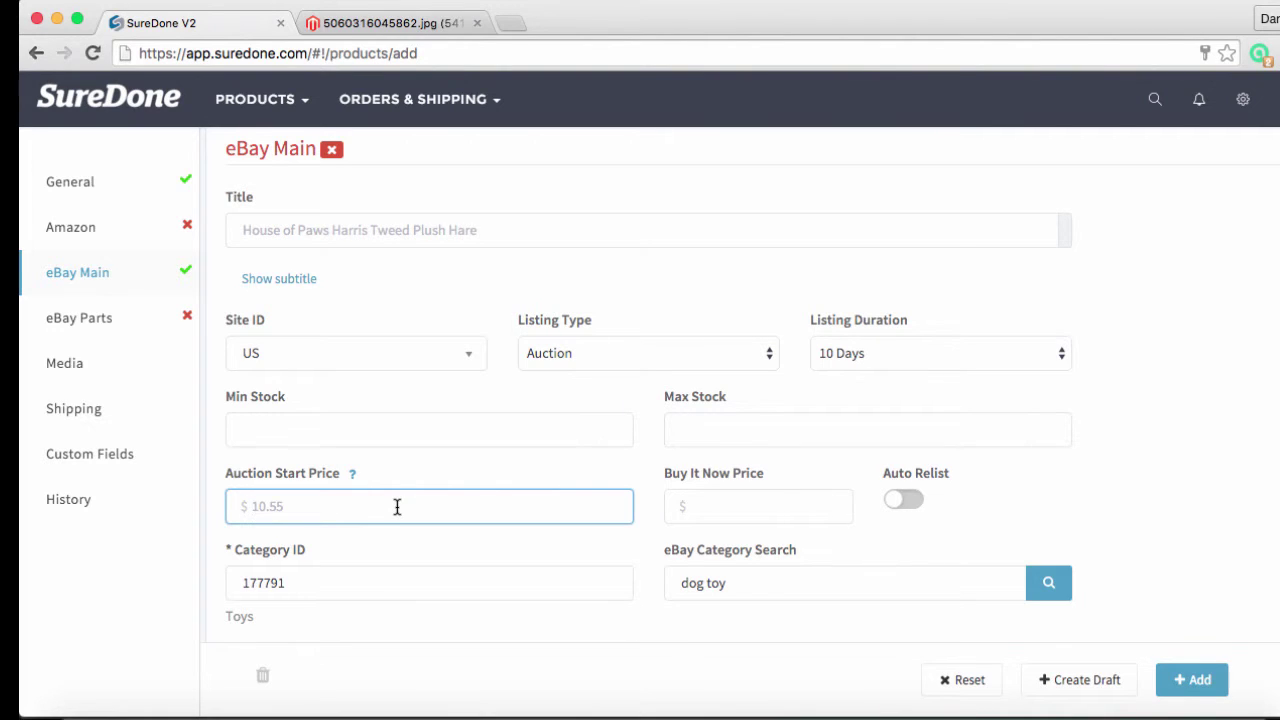
pyautogui.write('4.00')
pyautogui.click(770, 498)
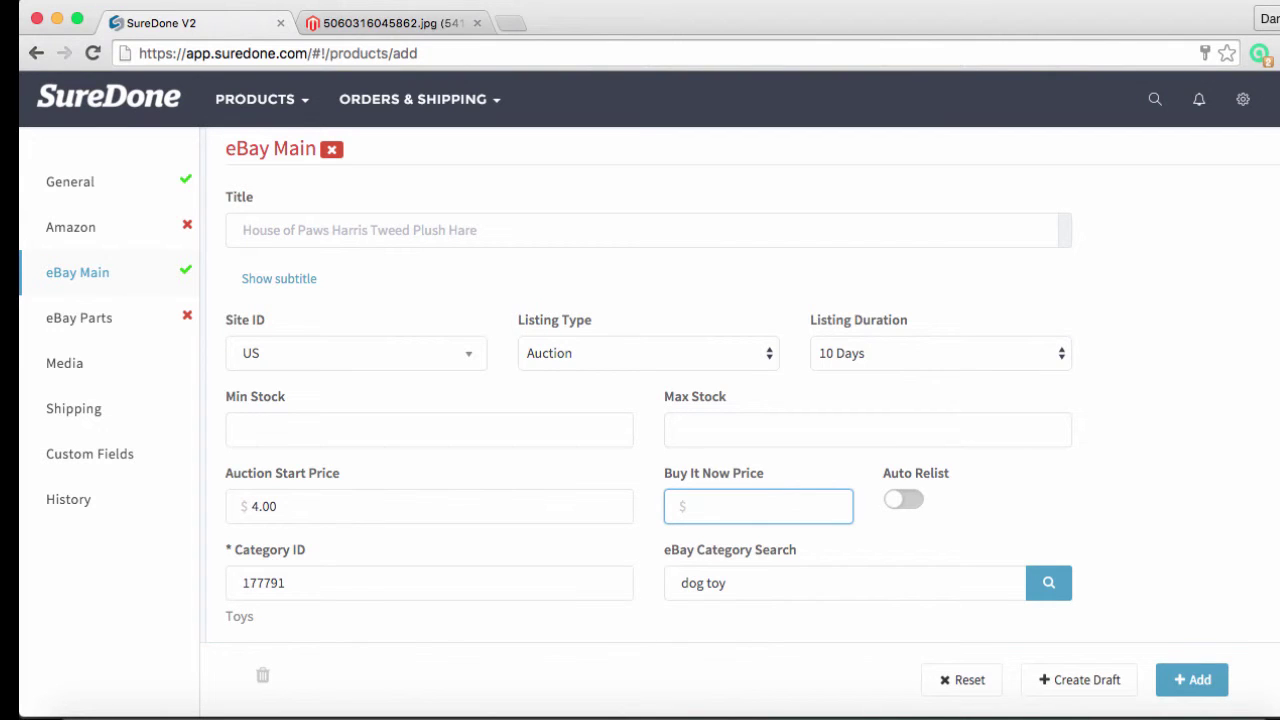
pyautogui.write('10.55')
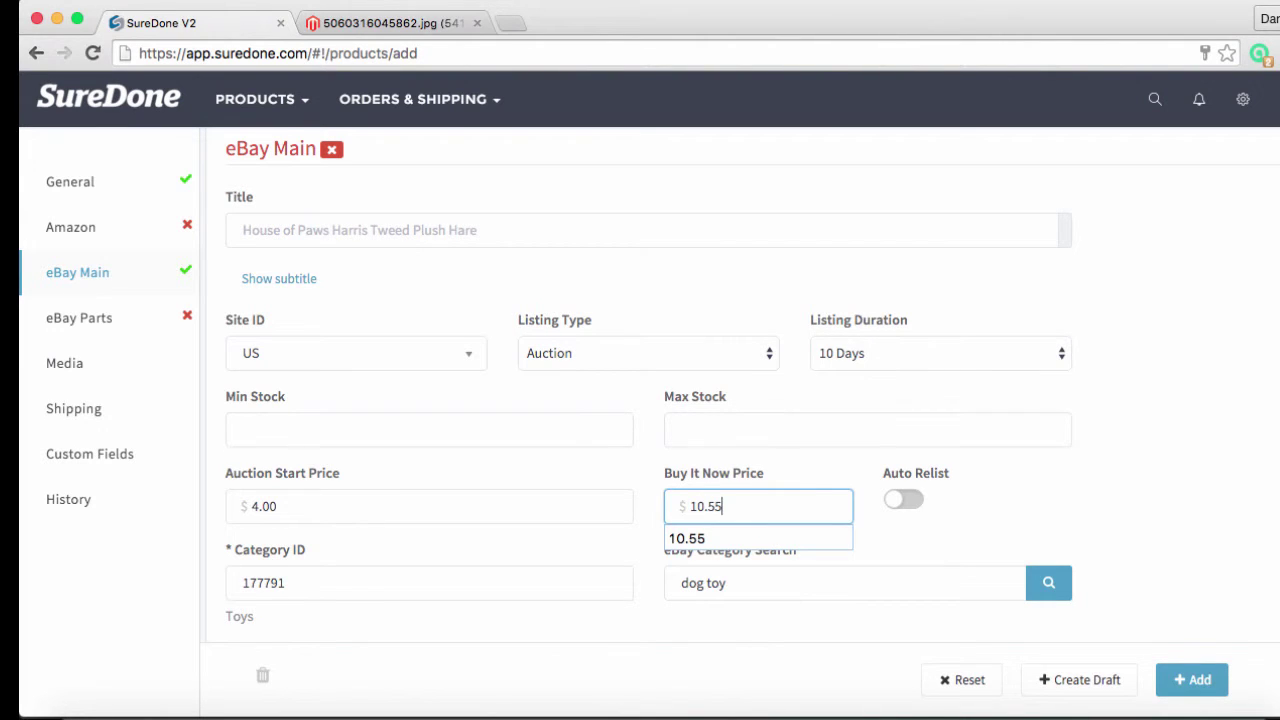
pyautogui.click(1000, 488)
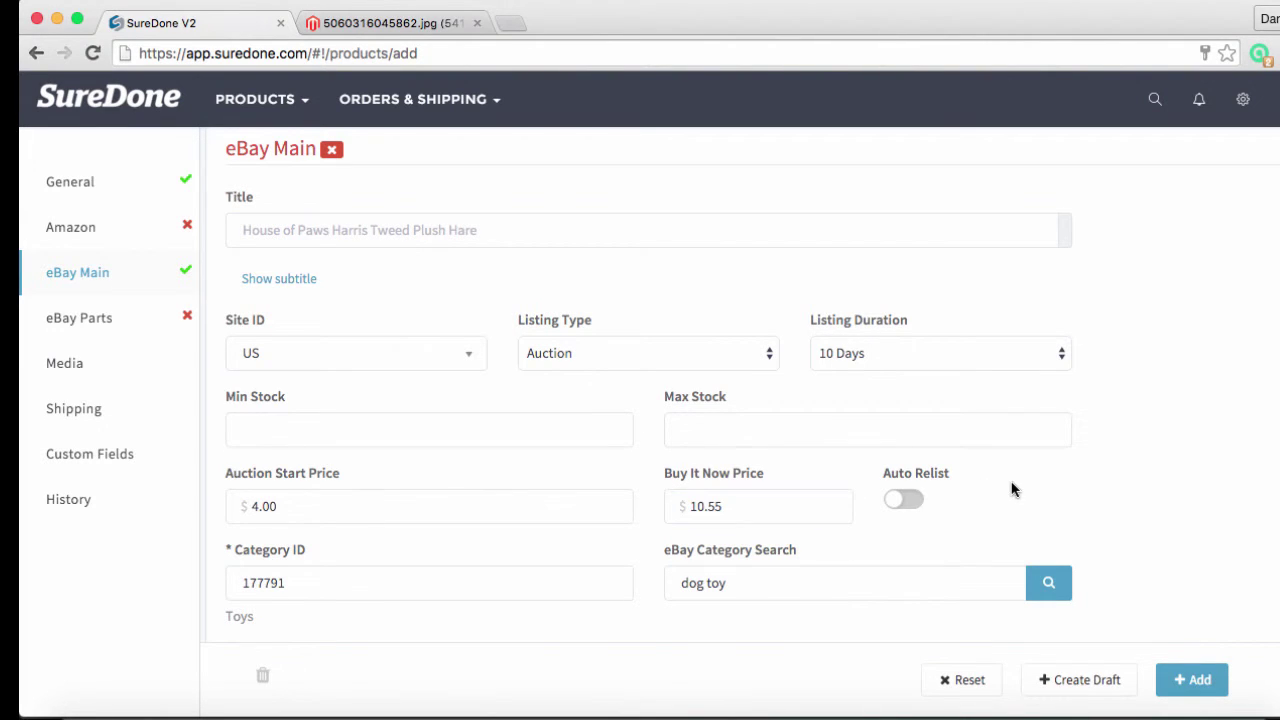
# Enable Auto Relist with a Max Relist of 3 and Fixed Price as the relist action.
pyautogui.click(900, 503)
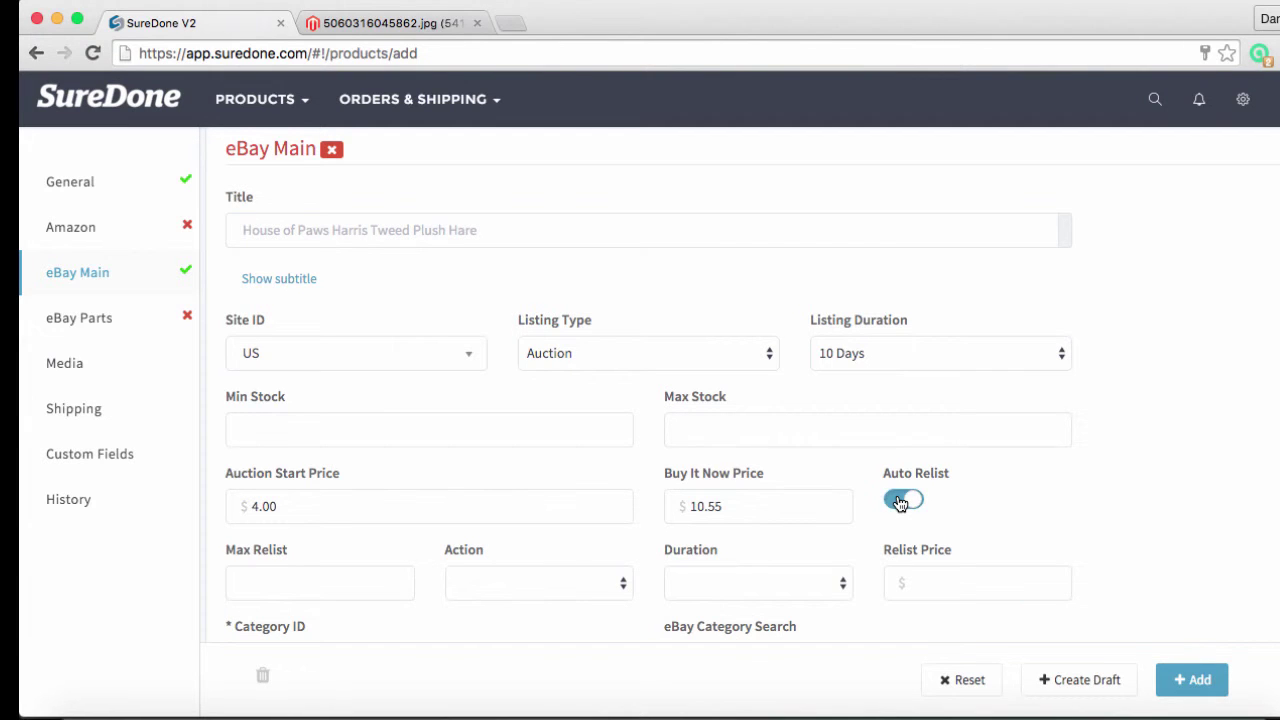
pyautogui.scroll(-3, 900, 503)
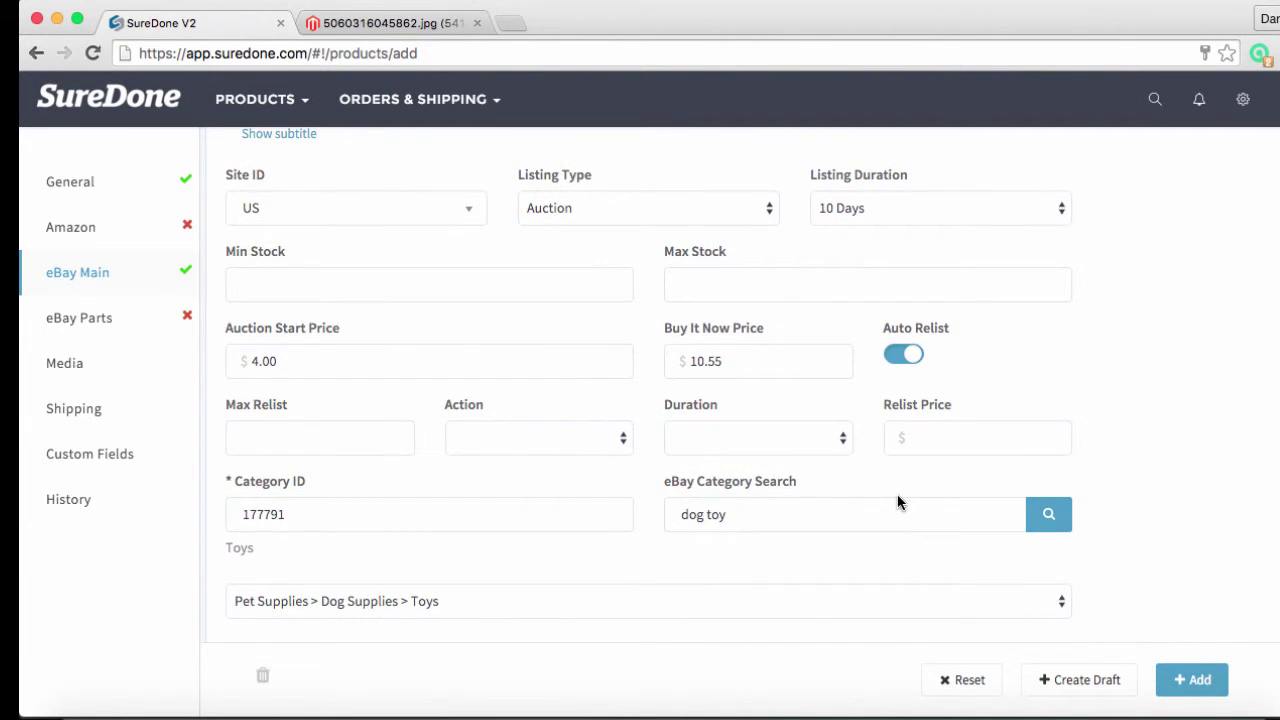
pyautogui.click(371, 442)
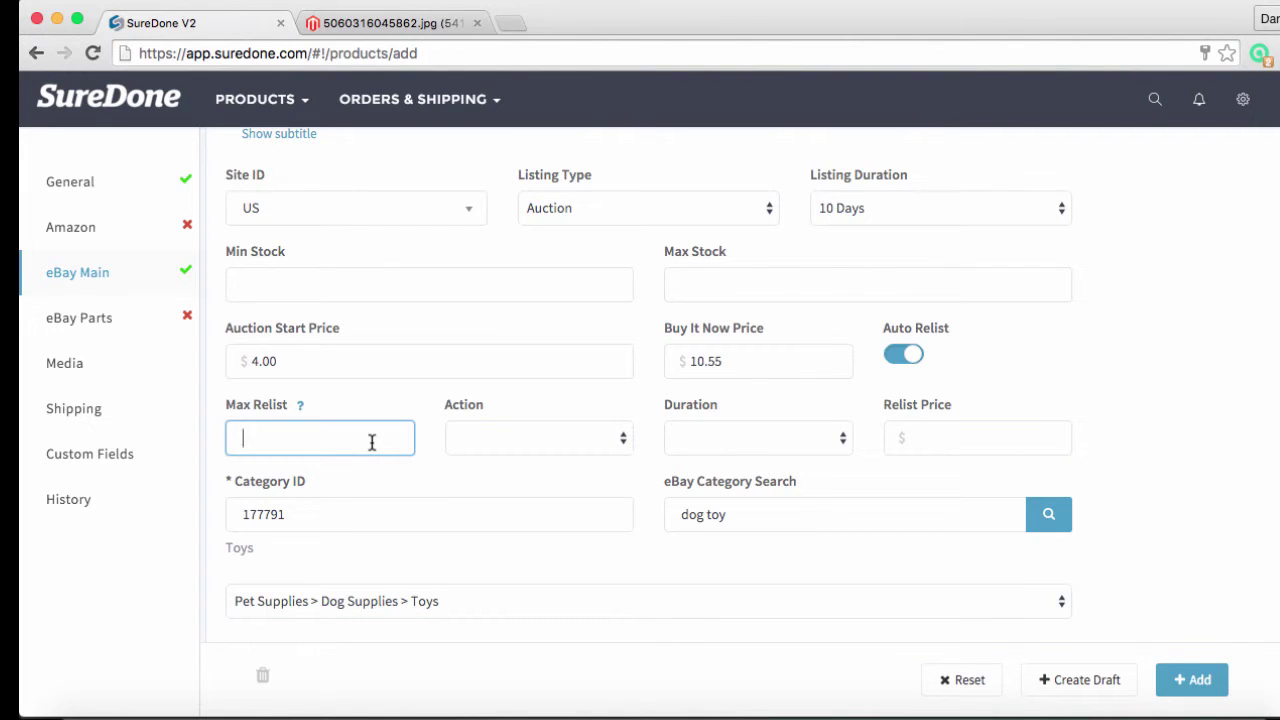
pyautogui.write('3')
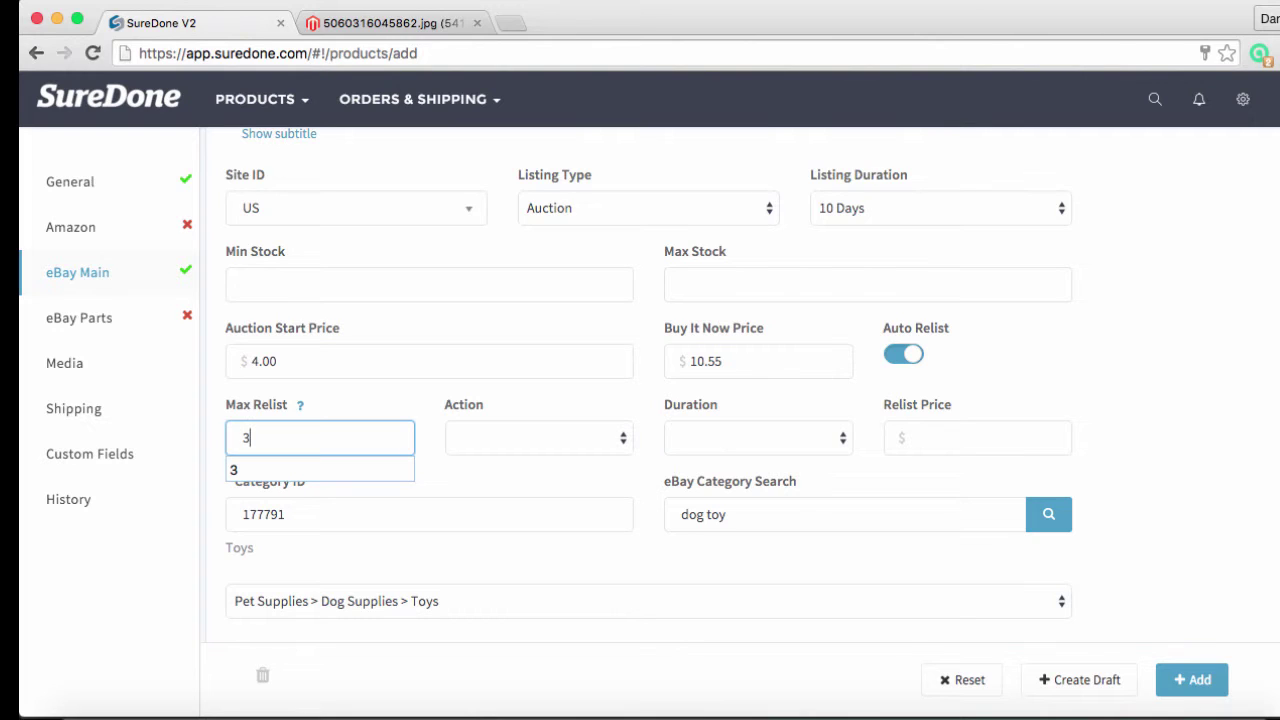
pyautogui.press('Tab')
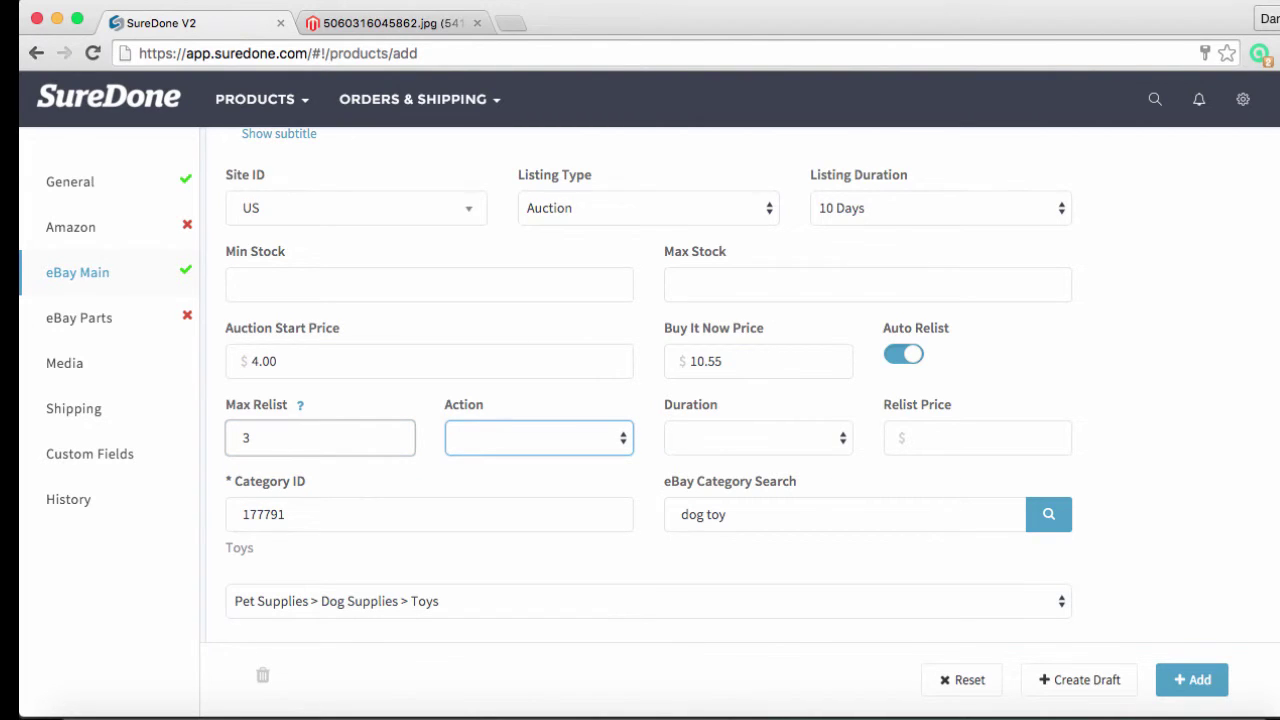
pyautogui.click(505, 438)
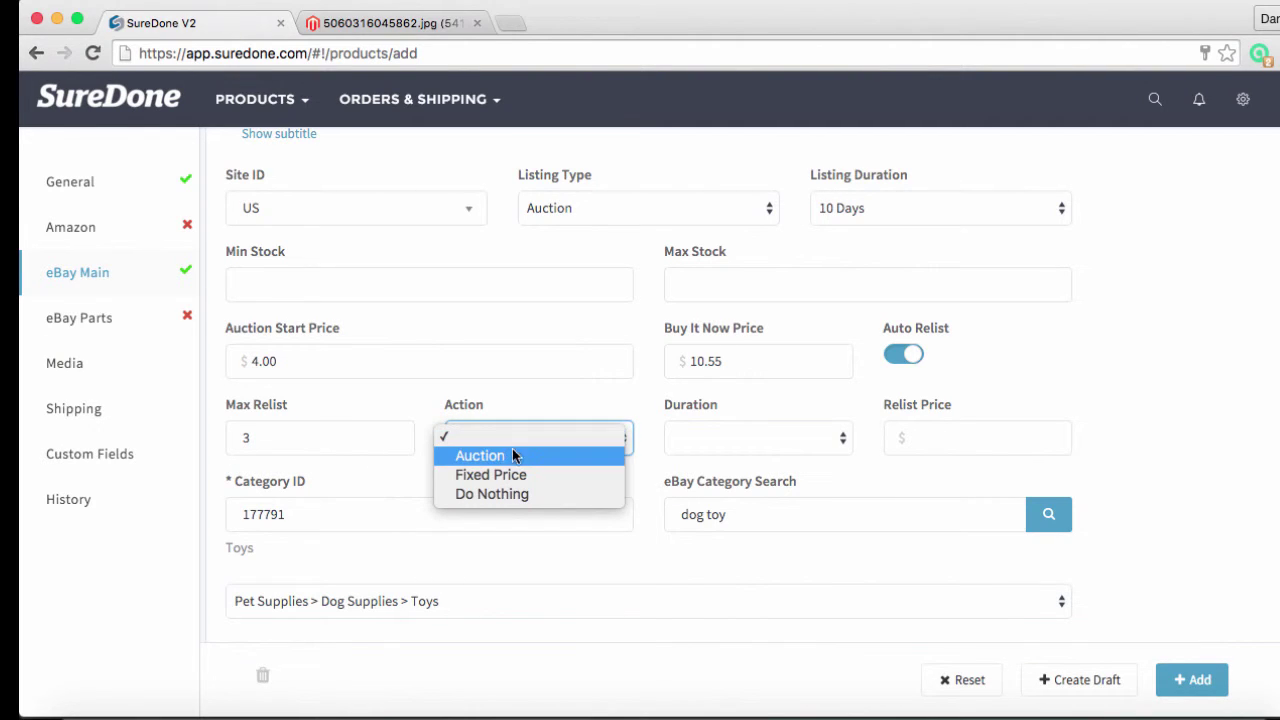
pyautogui.click(519, 475)
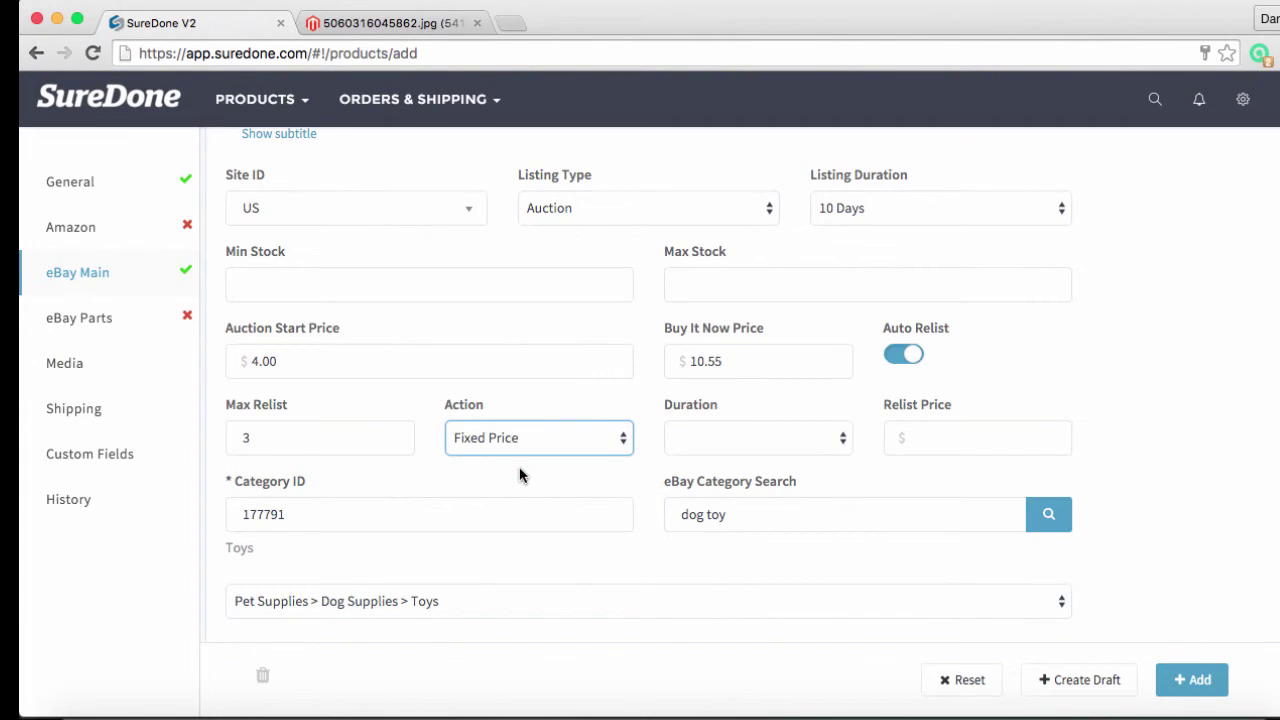
# Set the relist Duration to Good Till Cancelled and the Relist Price to 9.50.
pyautogui.click(725, 450)
pyautogui.click(730, 457)
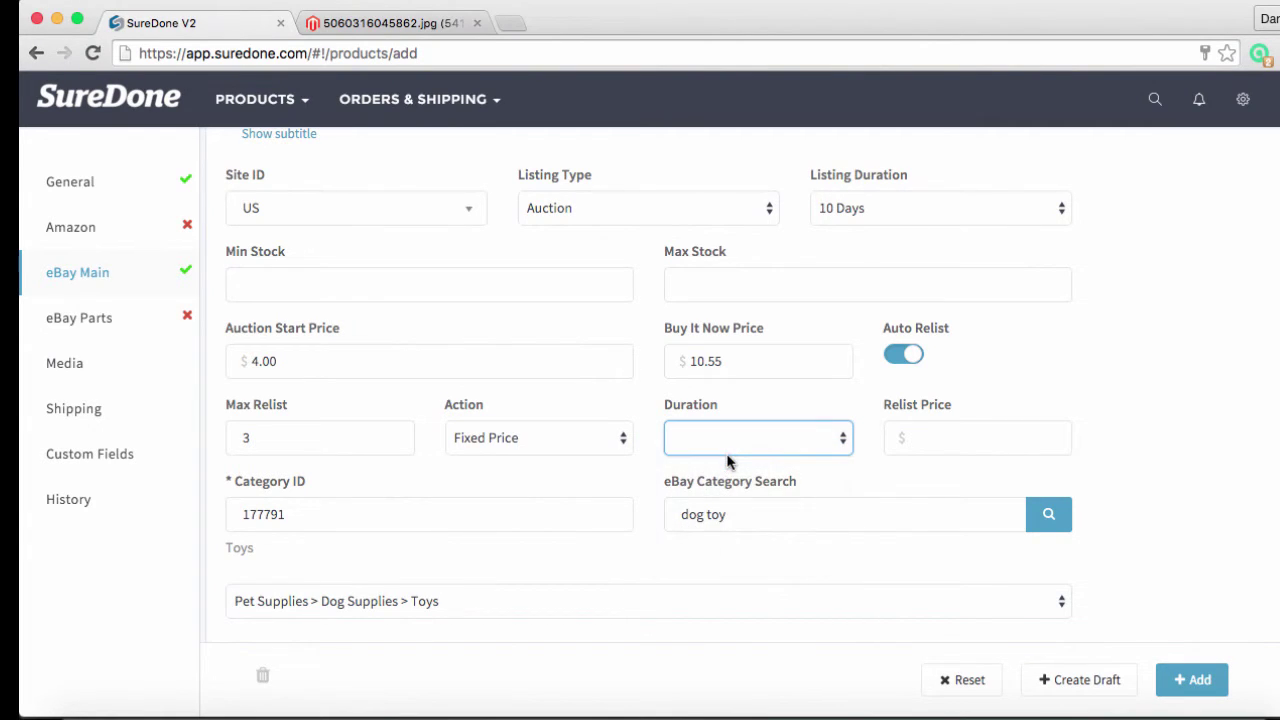
pyautogui.click(965, 435)
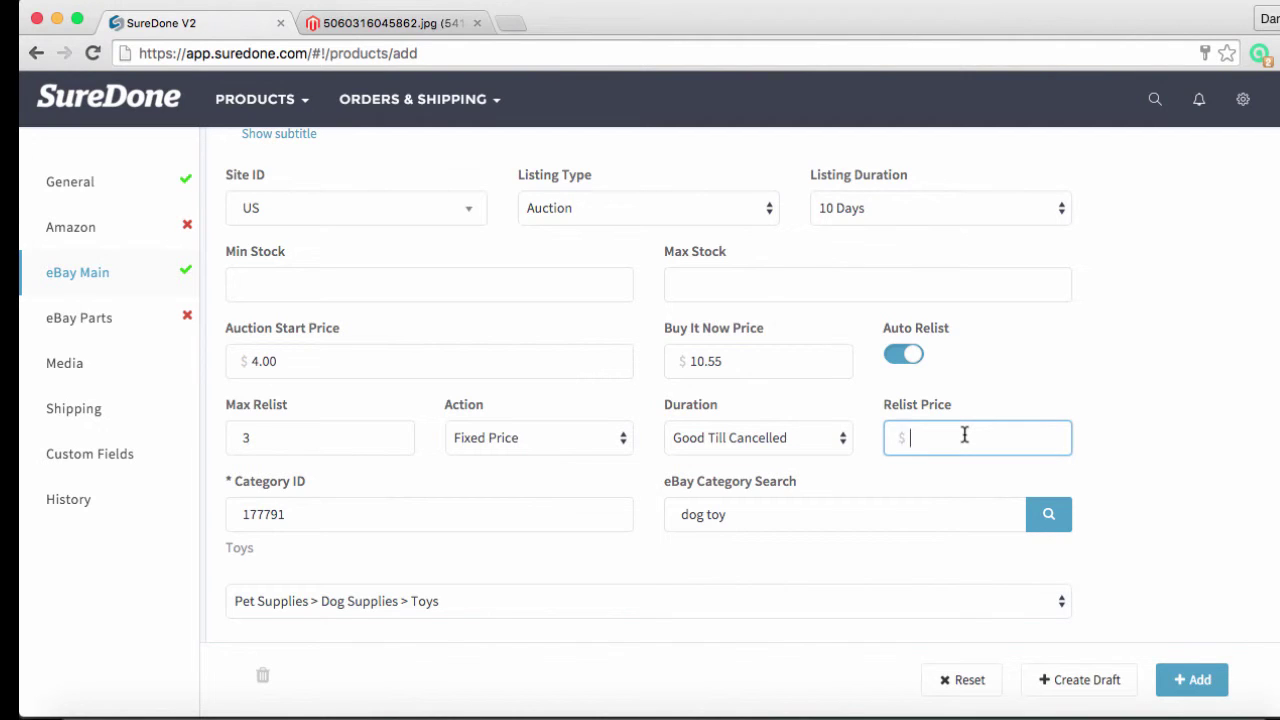
pyautogui.click(965, 435)
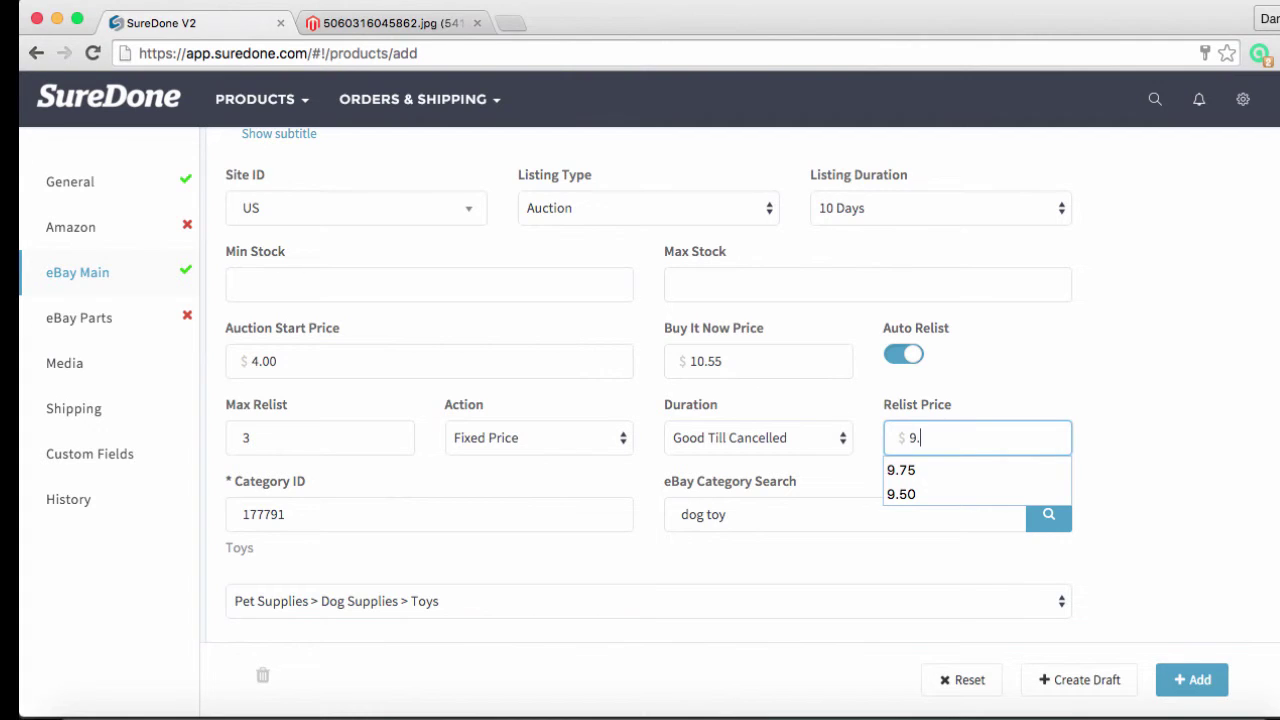
pyautogui.click(937, 494)
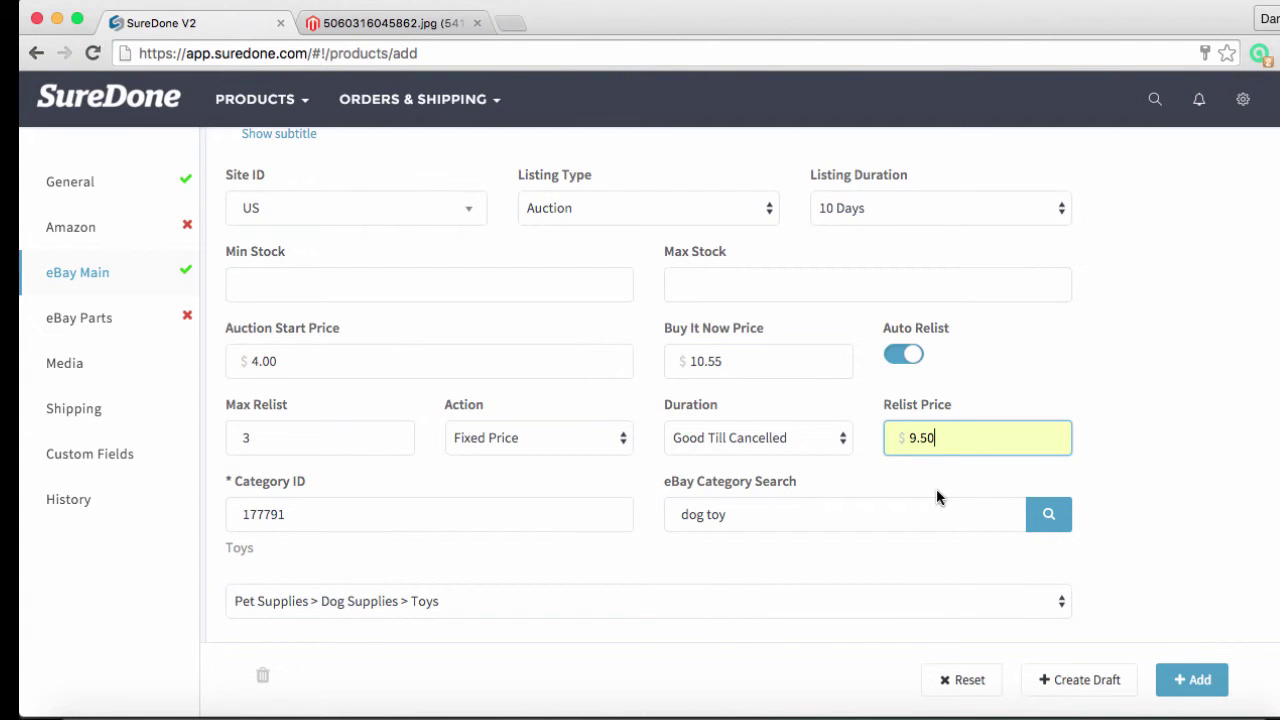
# Turn on Scheduled Listing to view its date and time options, and switch it back off.
pyautogui.scroll(-3, 646, 480)
pyautogui.scroll(-3, 646, 480)
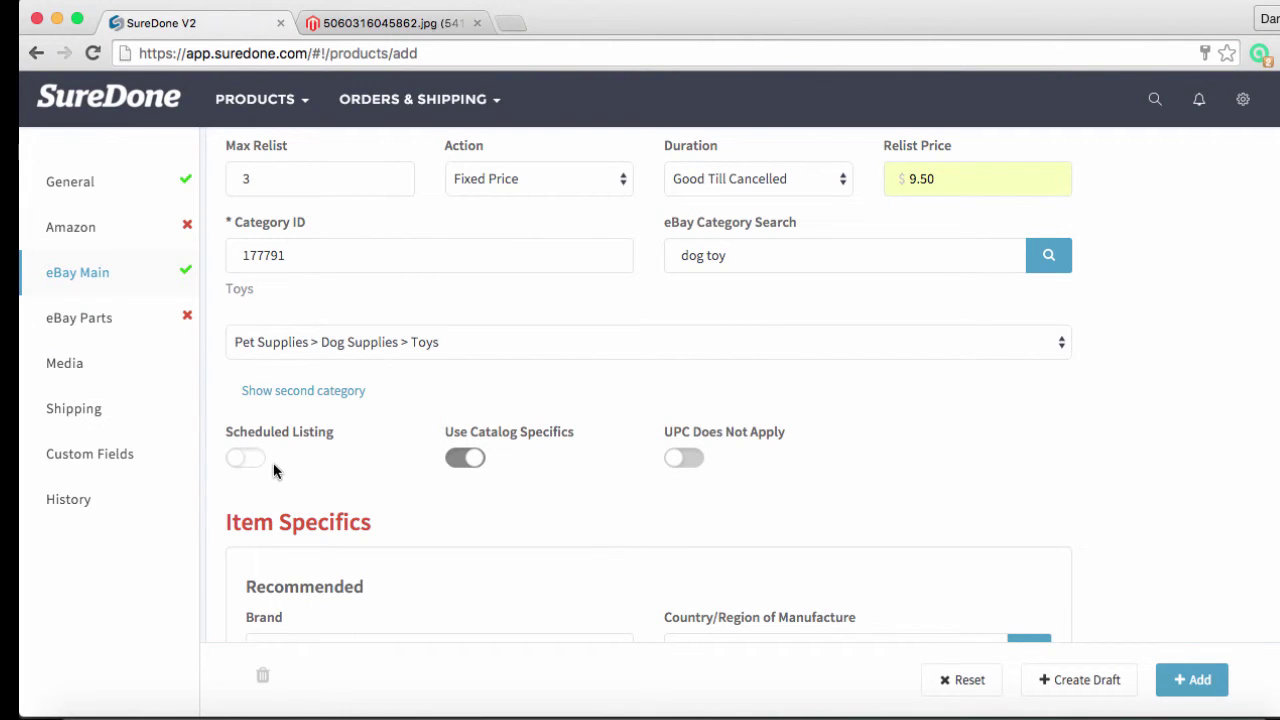
pyautogui.click(241, 461)
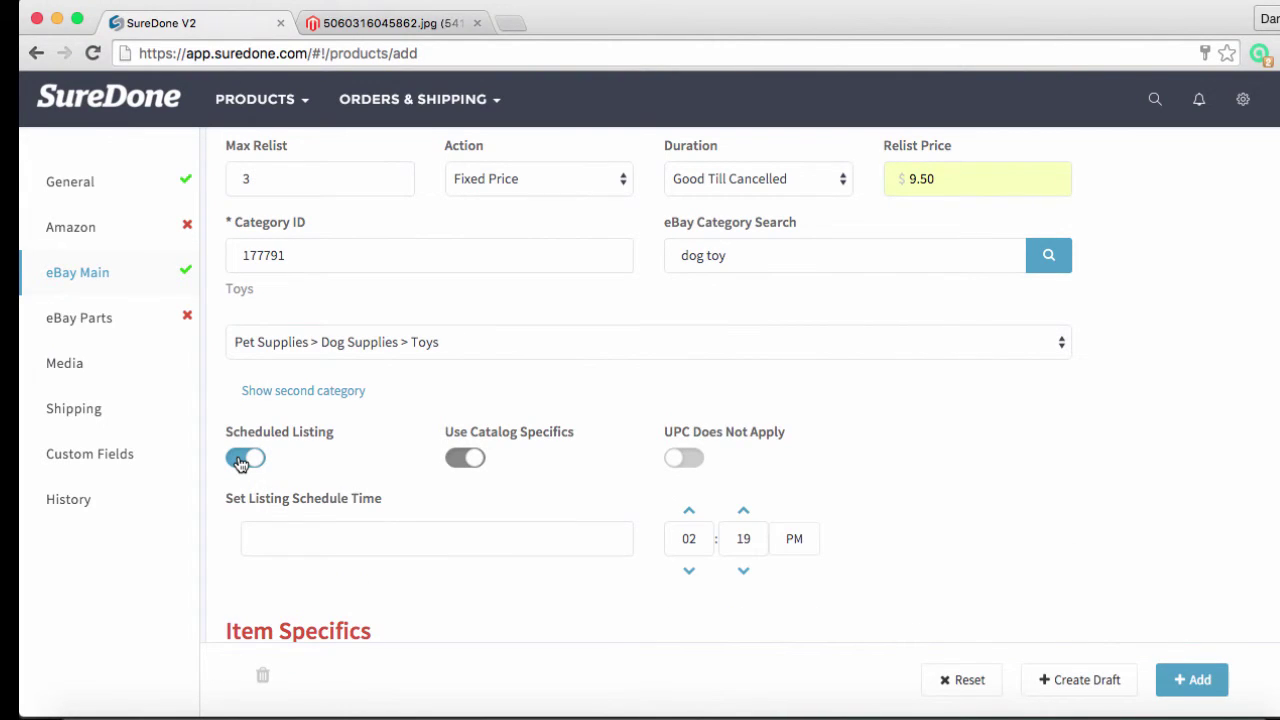
pyautogui.click(390, 537)
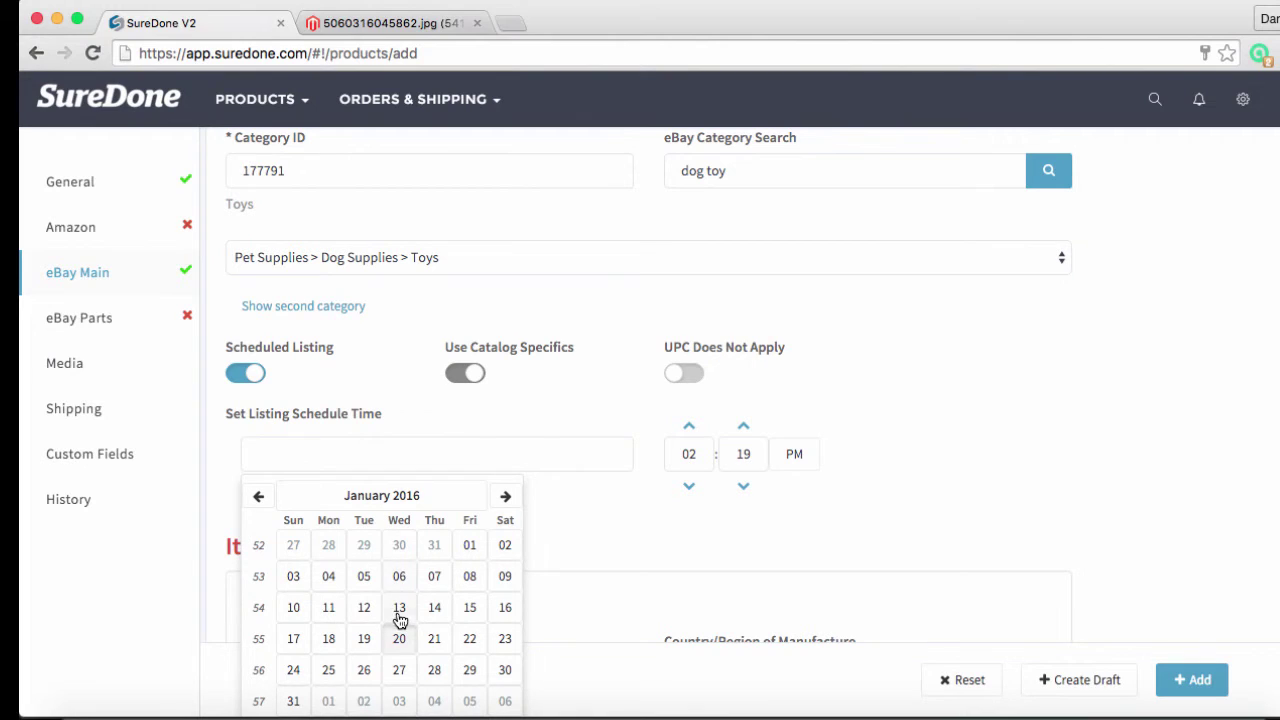
pyautogui.click(690, 459)
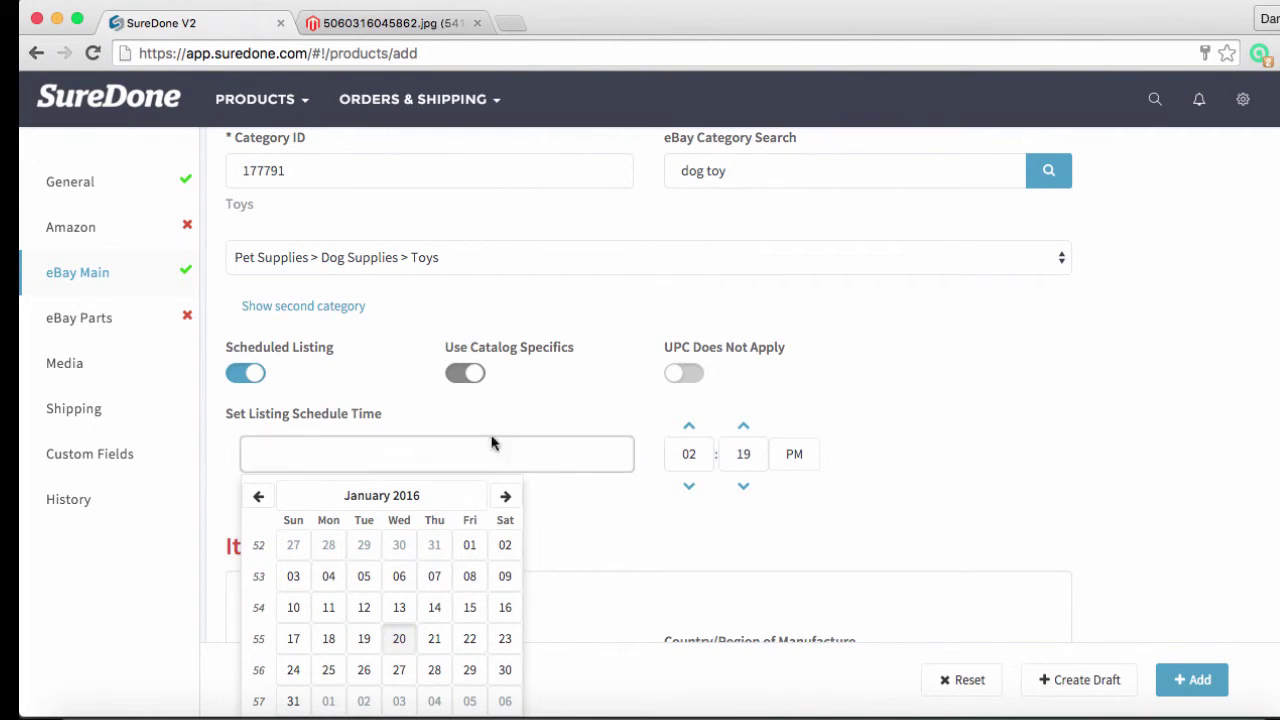
pyautogui.click(253, 382)
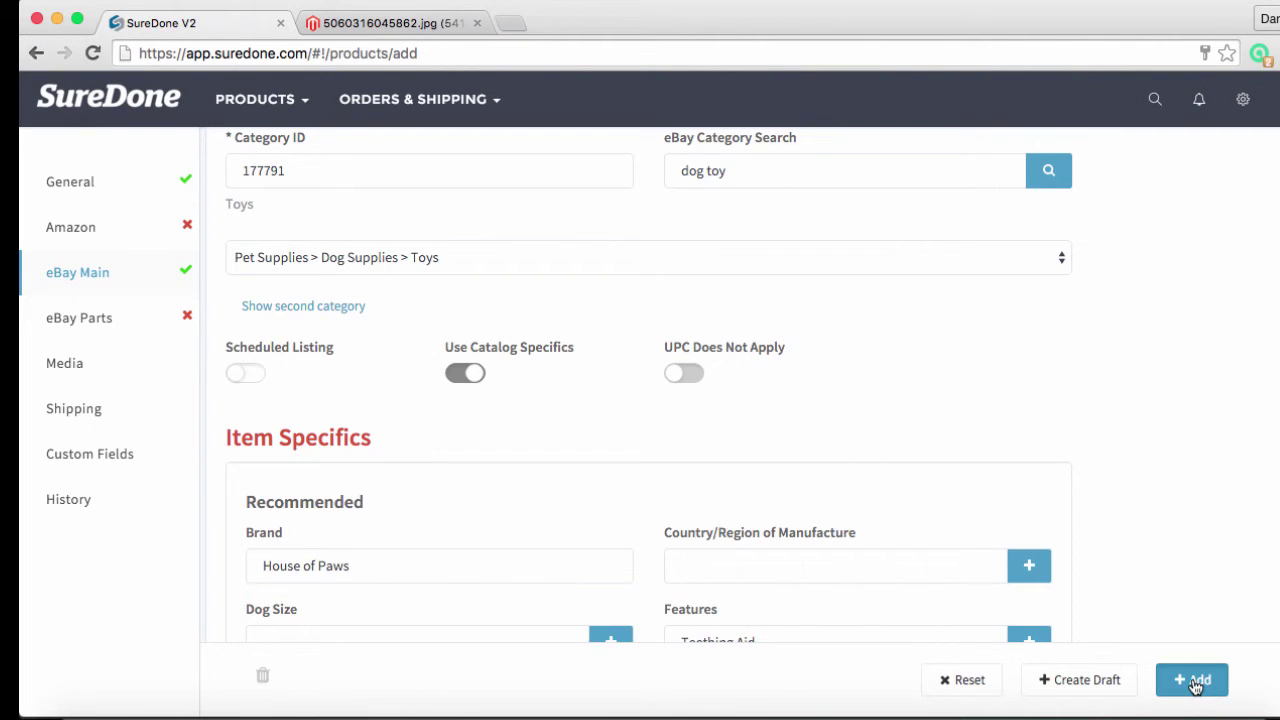
# Add the completed product to the catalog and check the Error Logs for notices about it.
pyautogui.click(1195, 682)
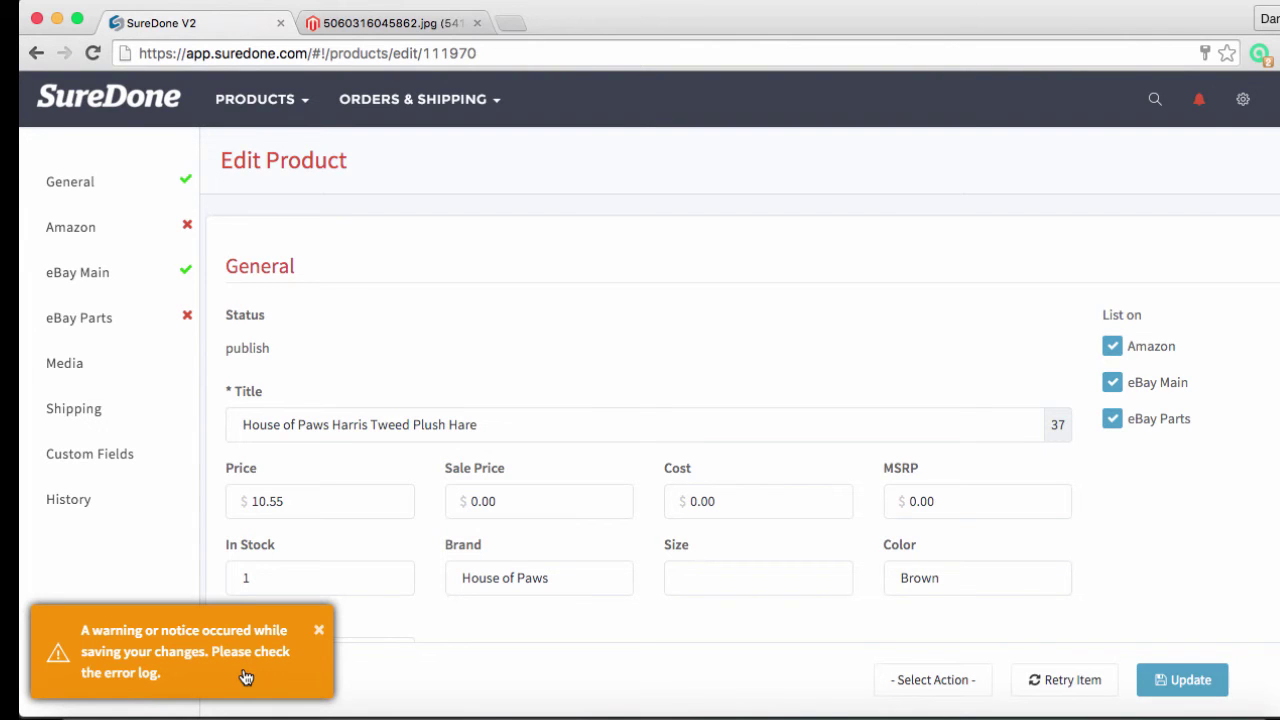
pyautogui.click(319, 629)
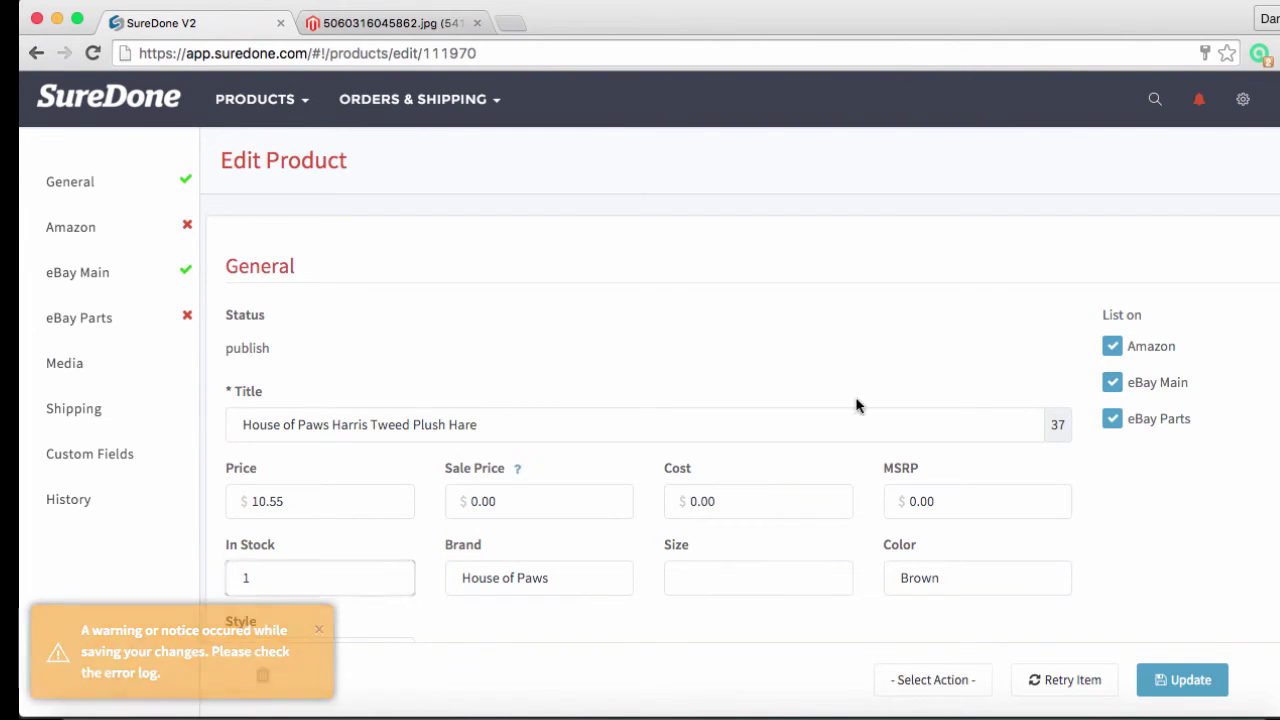
pyautogui.click(1199, 104)
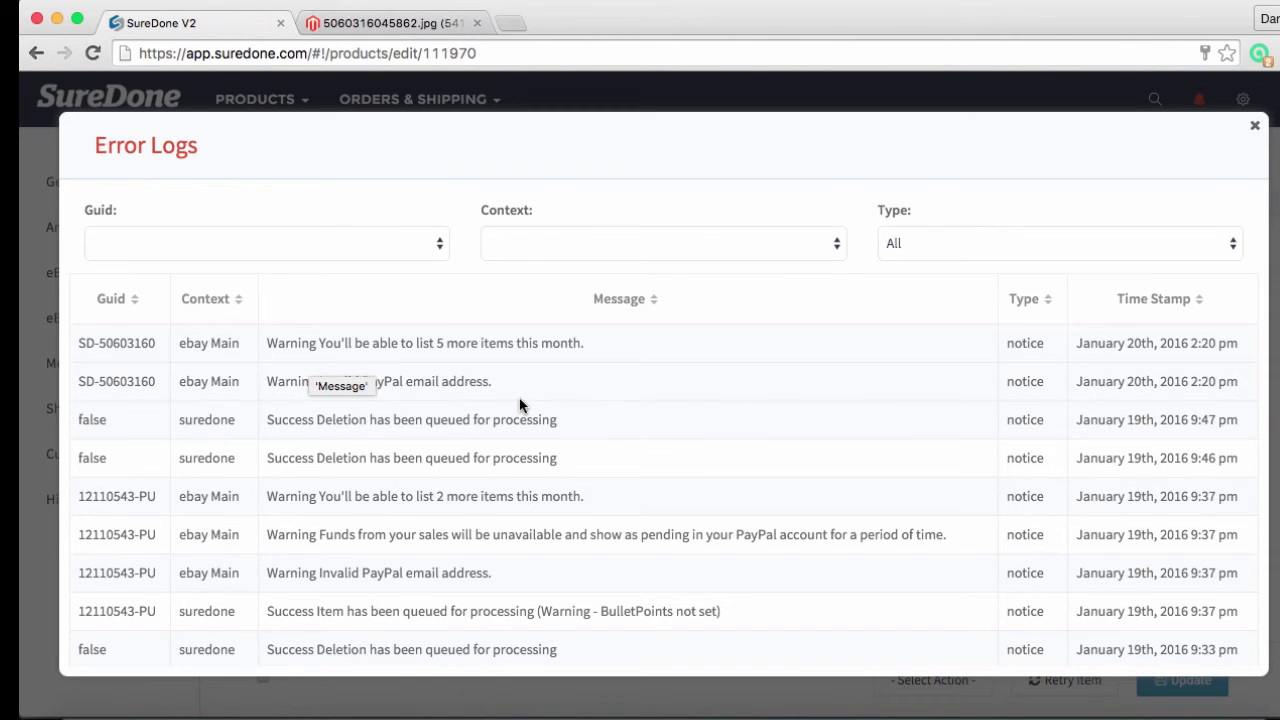
pyautogui.click(1256, 129)
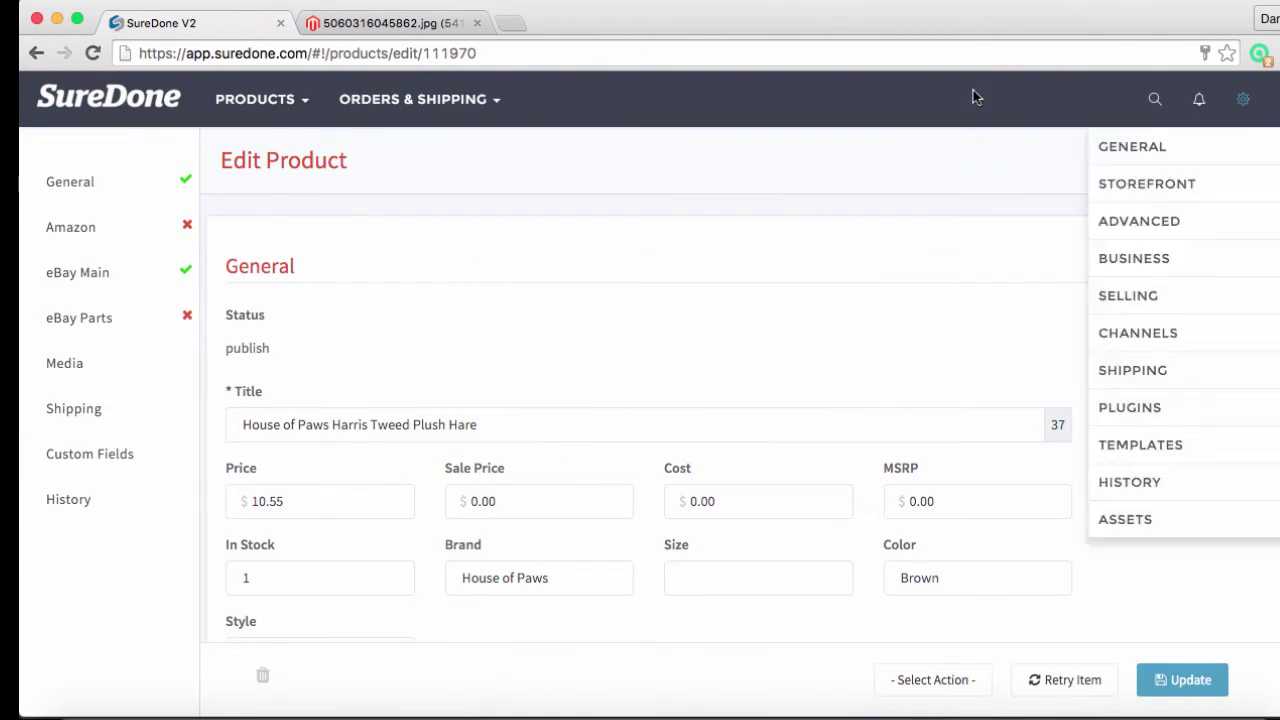
# Open the product's live eBay auction page and examine its prices, item specifics, picture and description.
pyautogui.click(88, 275)
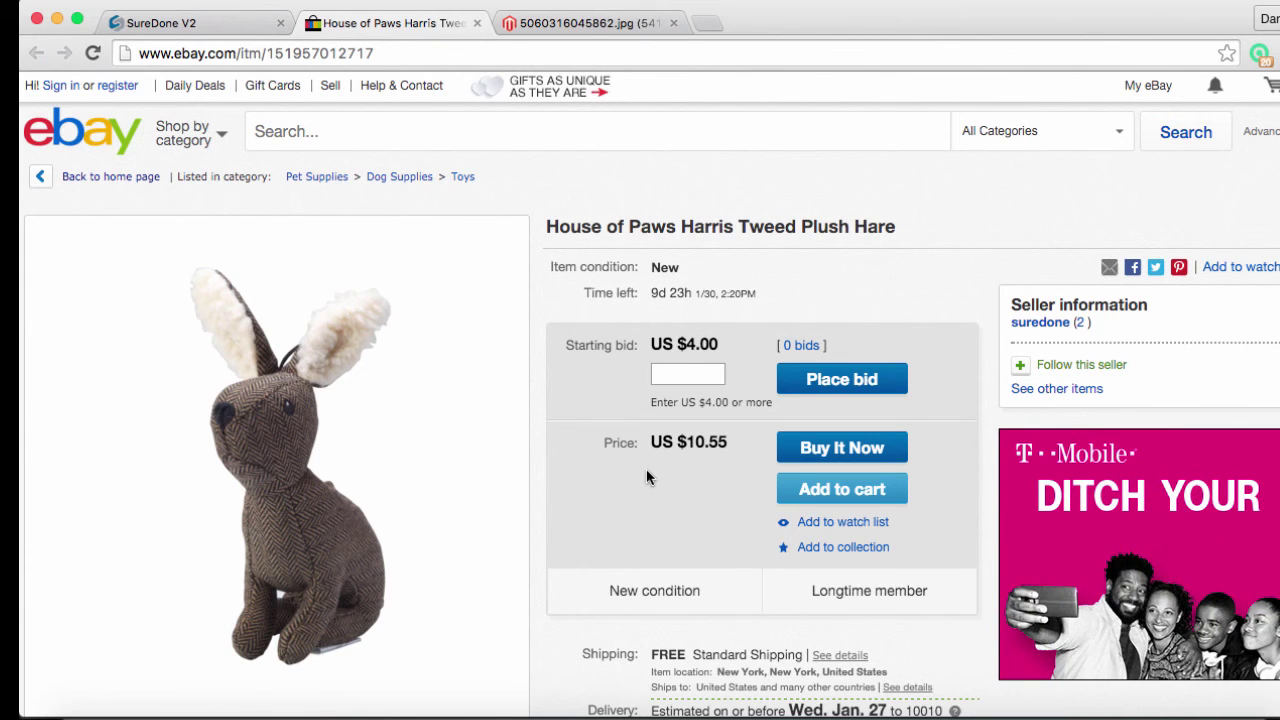
pyautogui.scroll(-5, 646, 472)
pyautogui.scroll(-6, 646, 477)
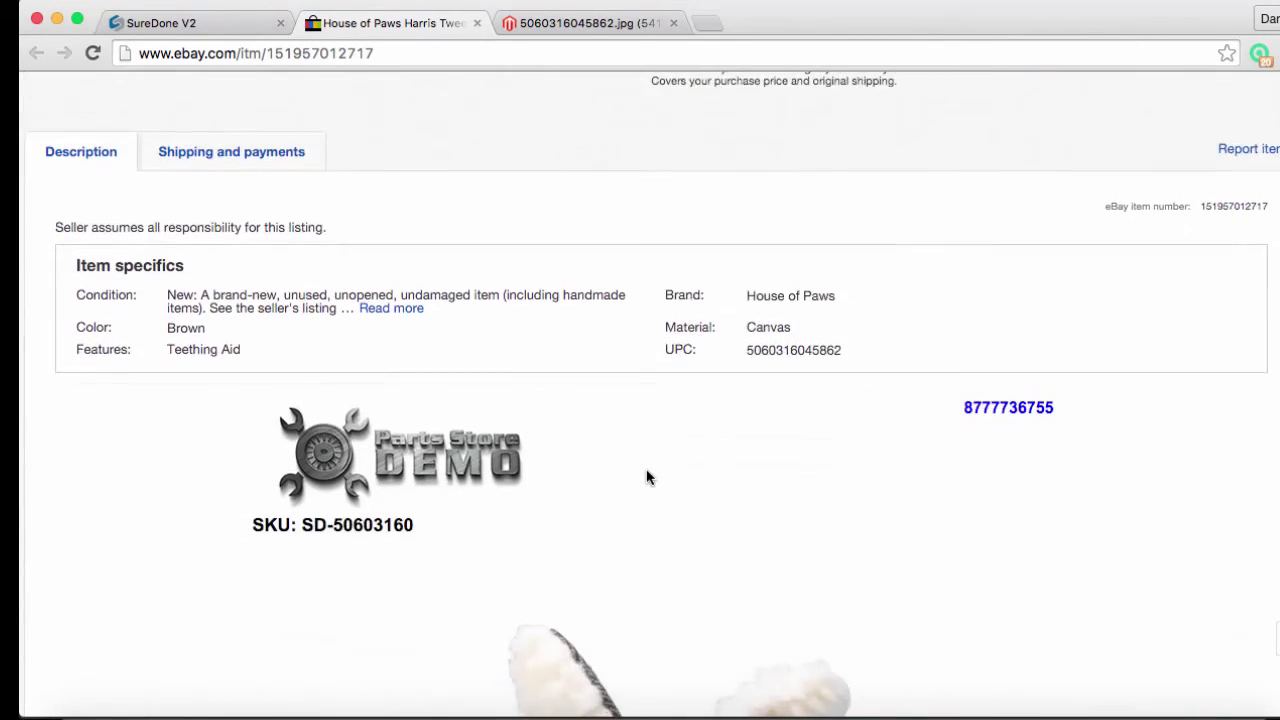
pyautogui.scroll(1, 646, 477)
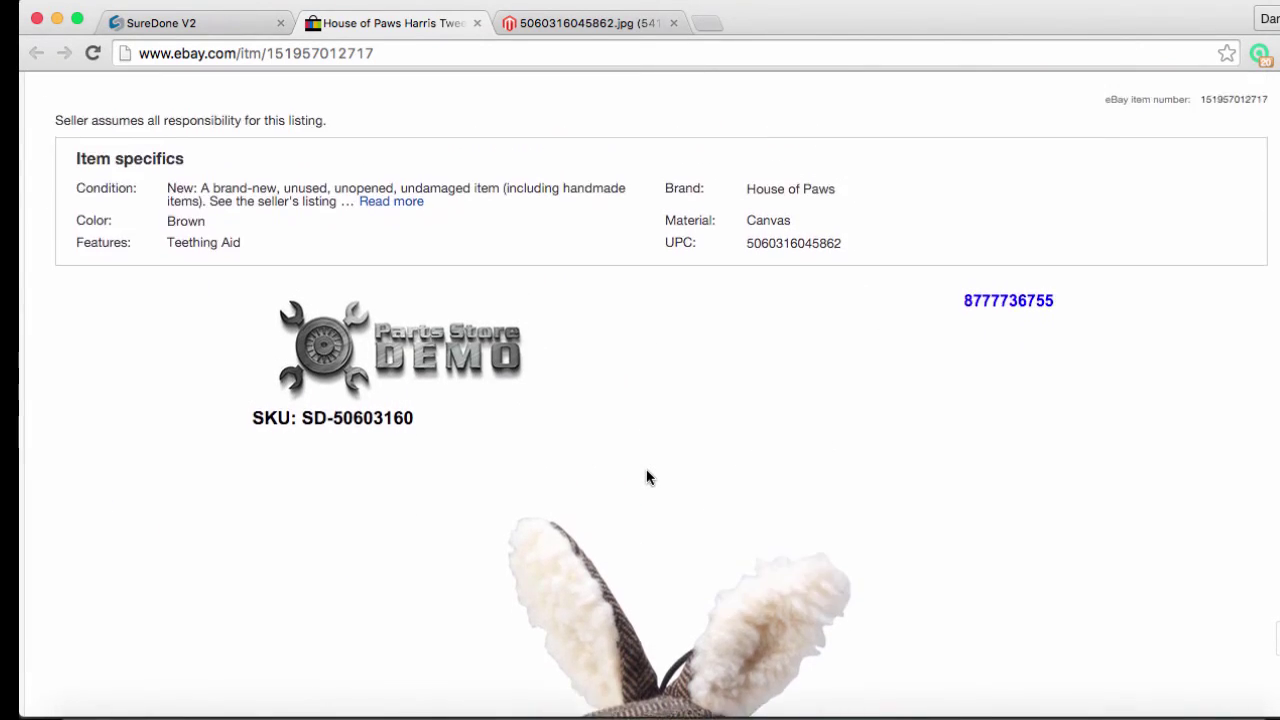
pyautogui.scroll(-5, 623, 486)
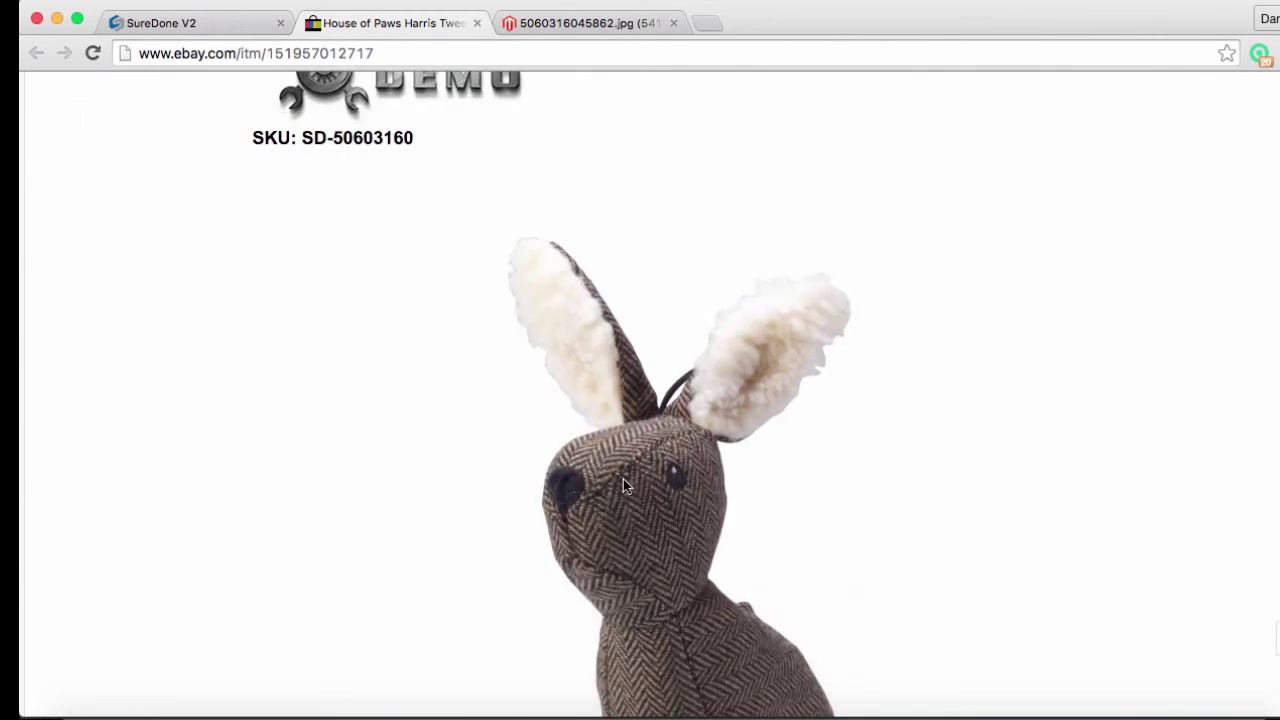
pyautogui.scroll(-4, 623, 486)
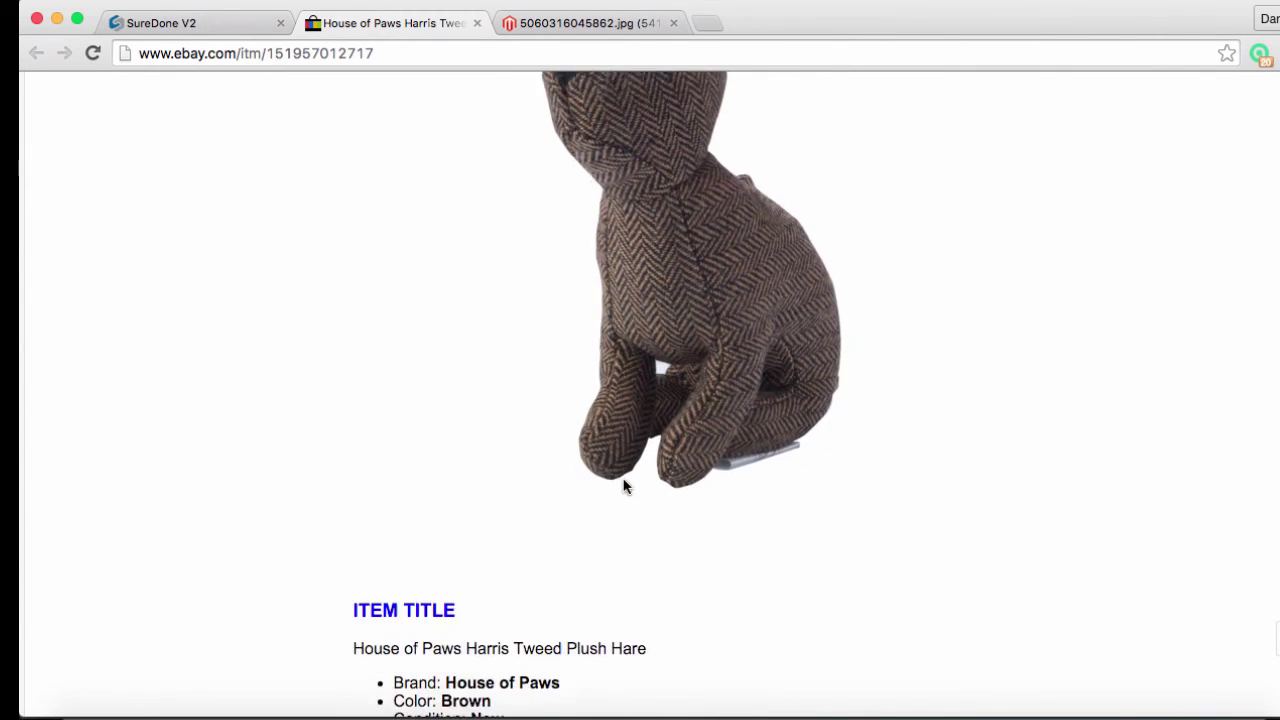